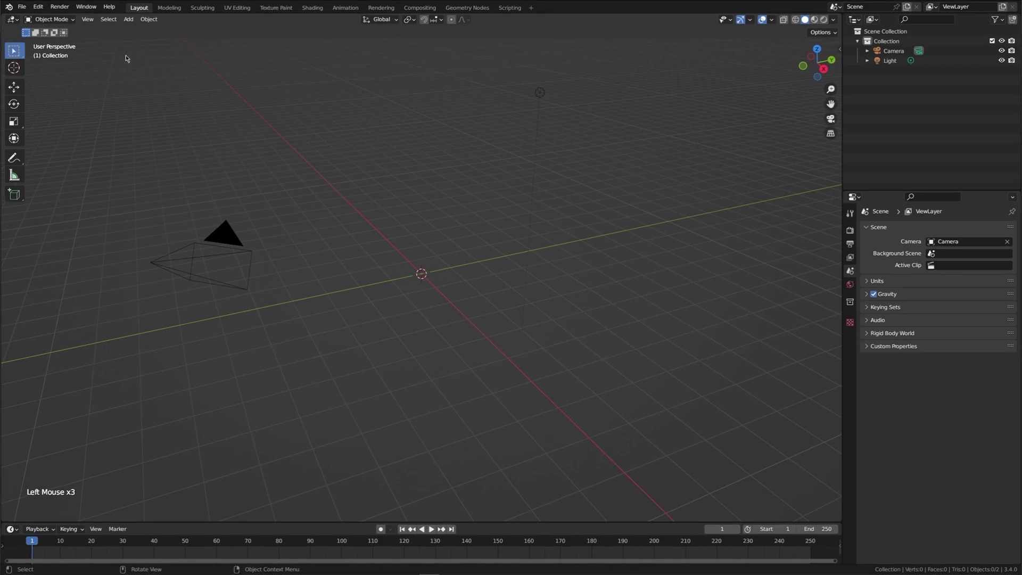
Add a Sapling Tree Gen tree and expand its settings panel.
click(129, 19)
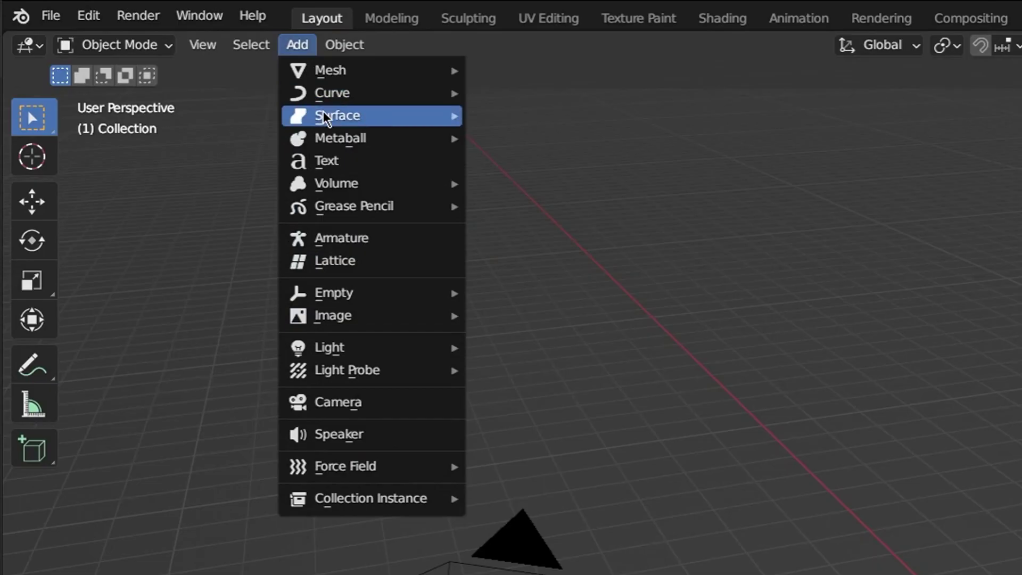
mouse_move(145, 40)
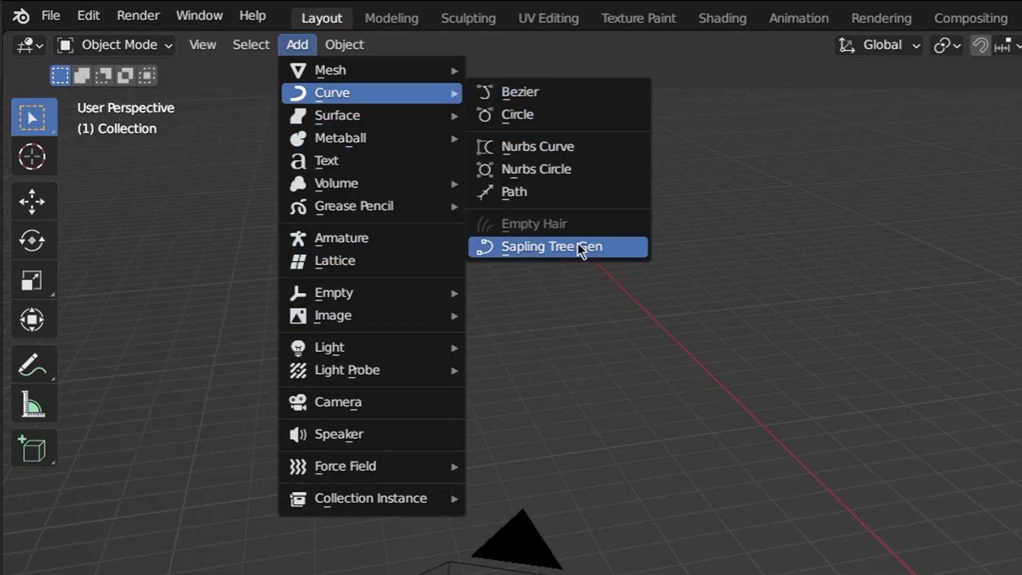
click(580, 247)
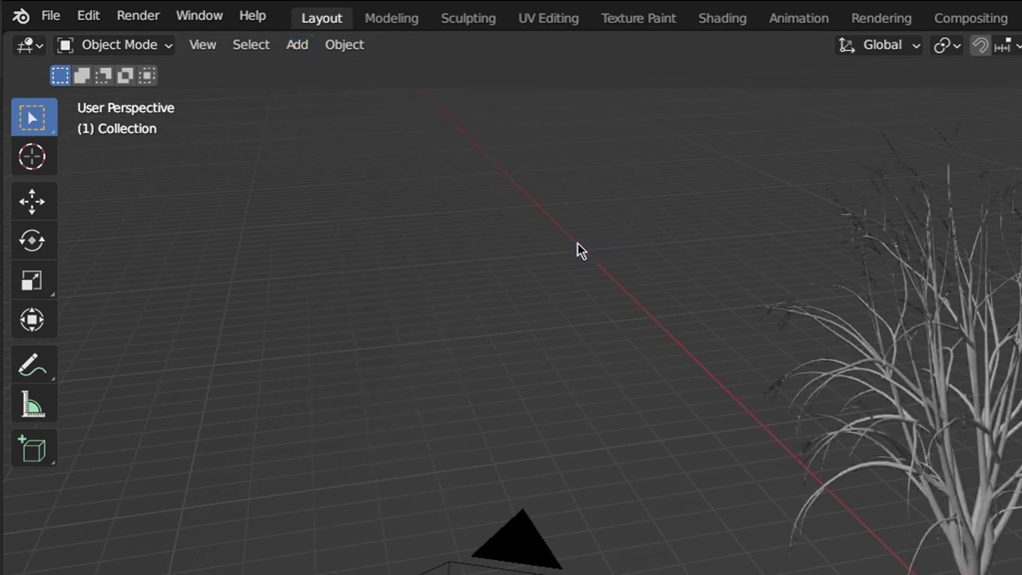
click(80, 514)
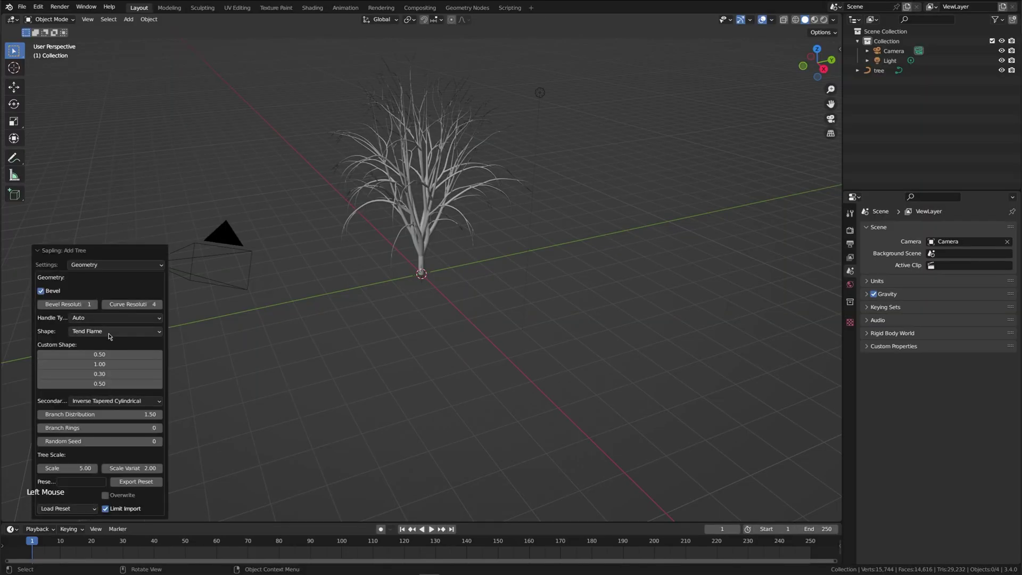
Pick a different tree shape and tweak Branch Splitting rotate angle, variation and segment splits.
click(110, 332)
click(91, 357)
click(110, 332)
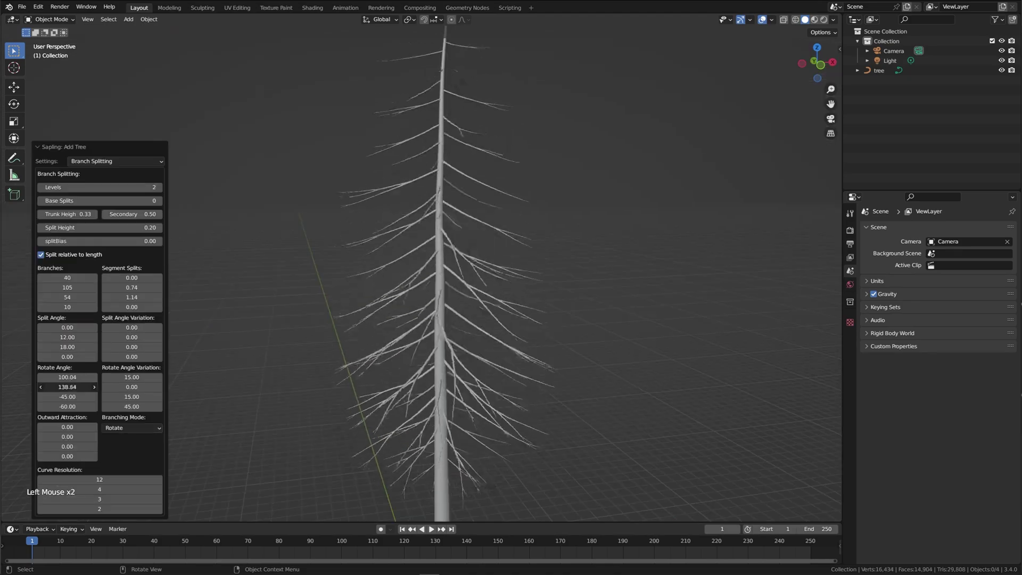
drag(131, 387, 146, 387)
drag(132, 377, 139, 377)
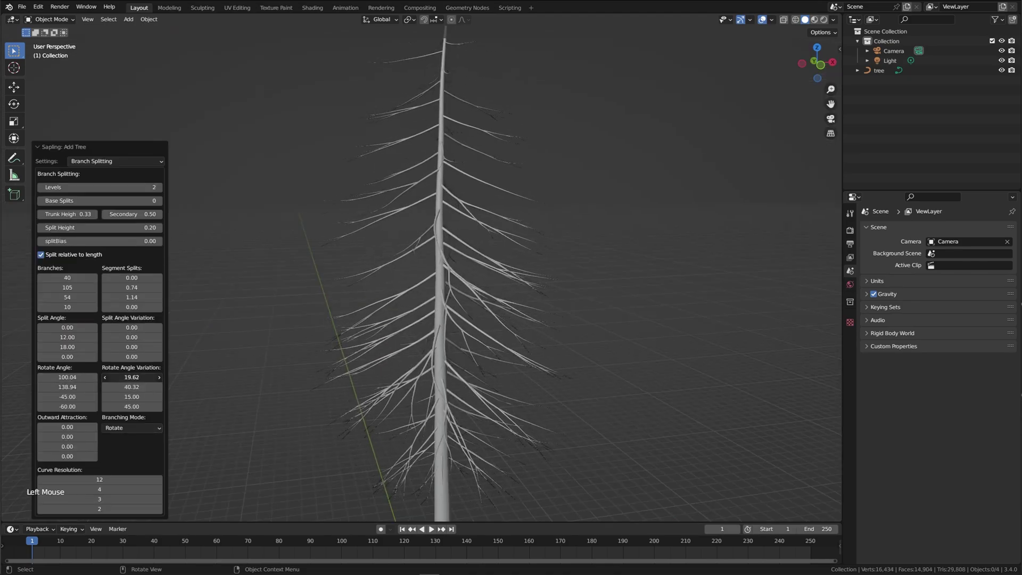
drag(67, 387, 69, 397)
mouse_move(132, 297)
mouse_down()
mouse_move(136, 284)
mouse_move(128, 284)
mouse_up()
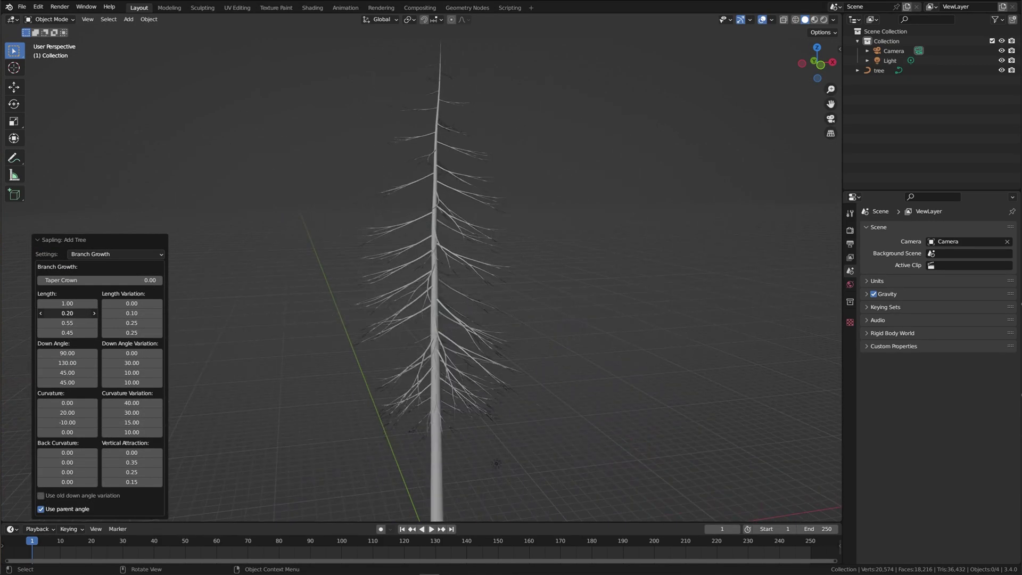
Enable leaves and set the Leaf Distribution to Conical.
click(116, 400)
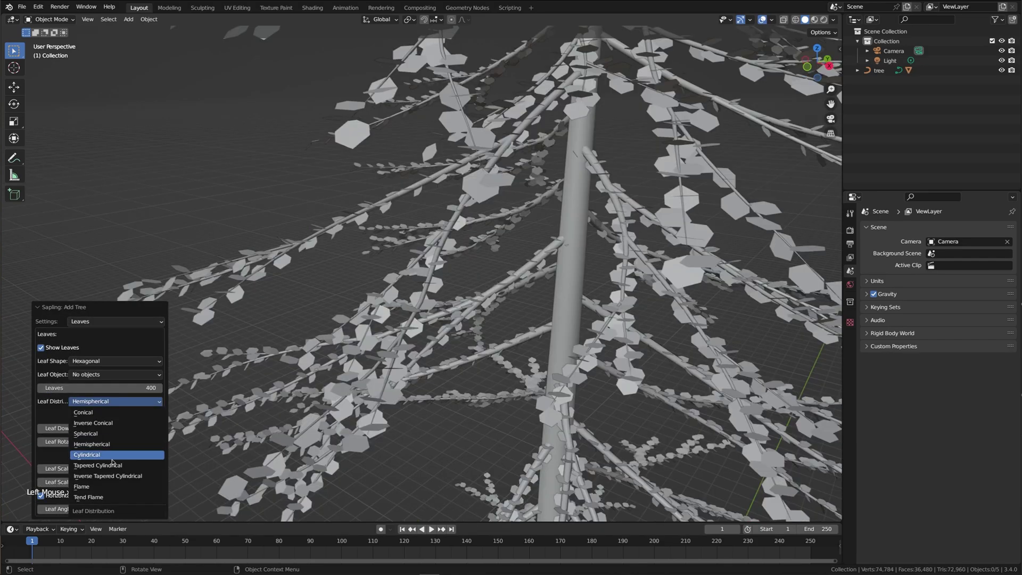
click(112, 461)
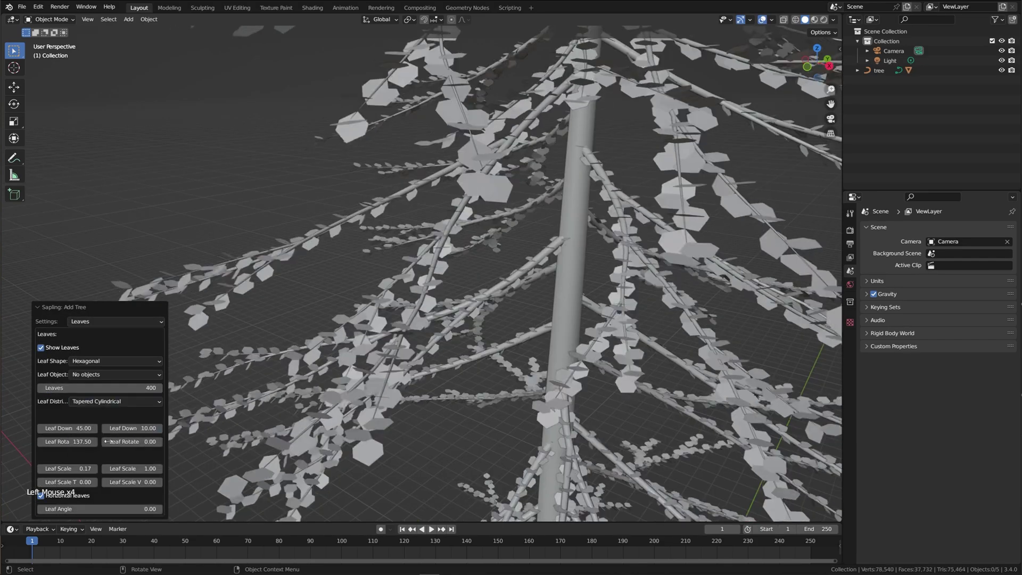
click(110, 402)
click(109, 416)
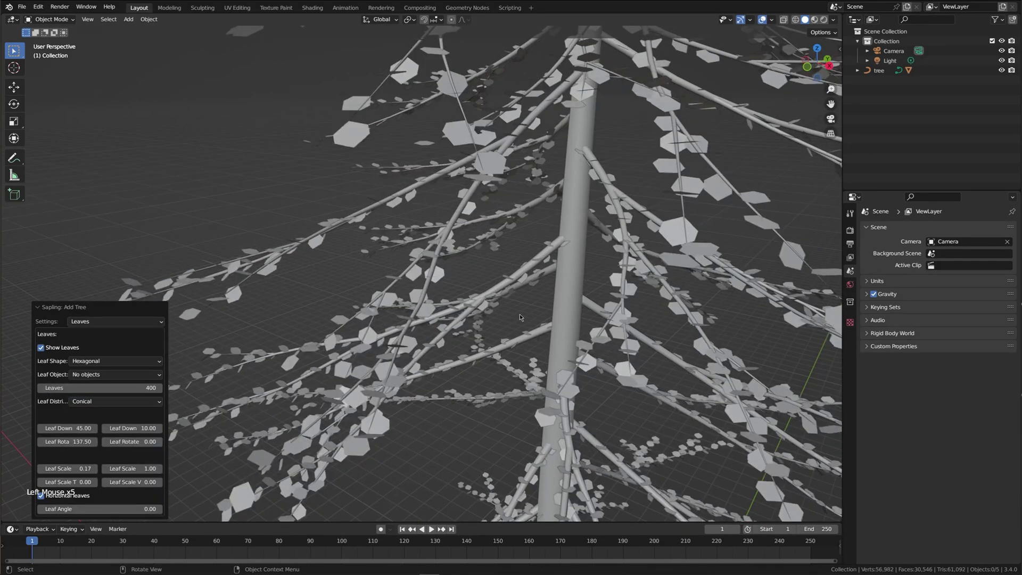
scroll(519, 314, down, 3)
middle_drag(519, 314, 557, 273)
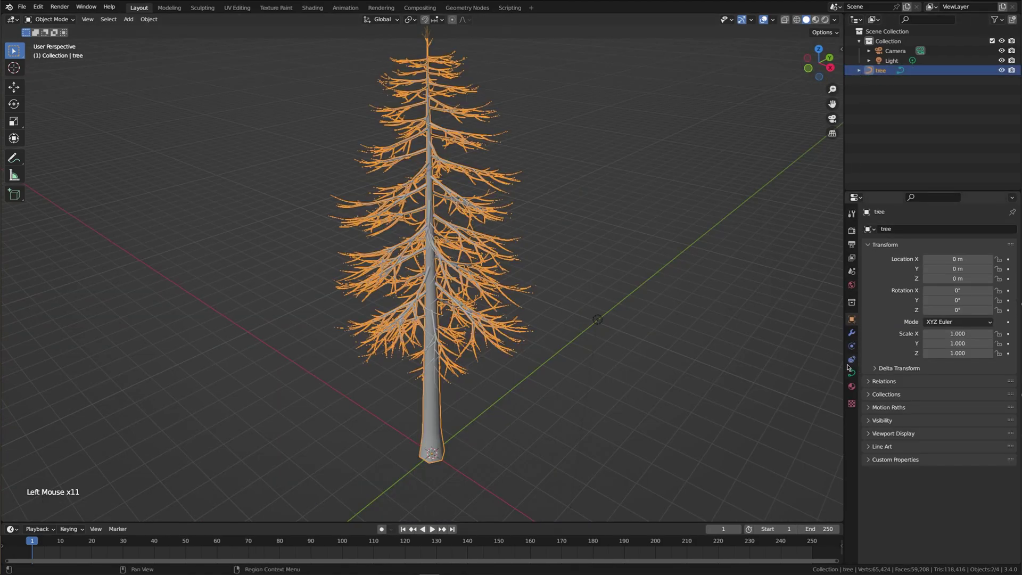
Create a new tree material and load the three bark textures: colour, roughness and normal.
click(851, 386)
click(890, 270)
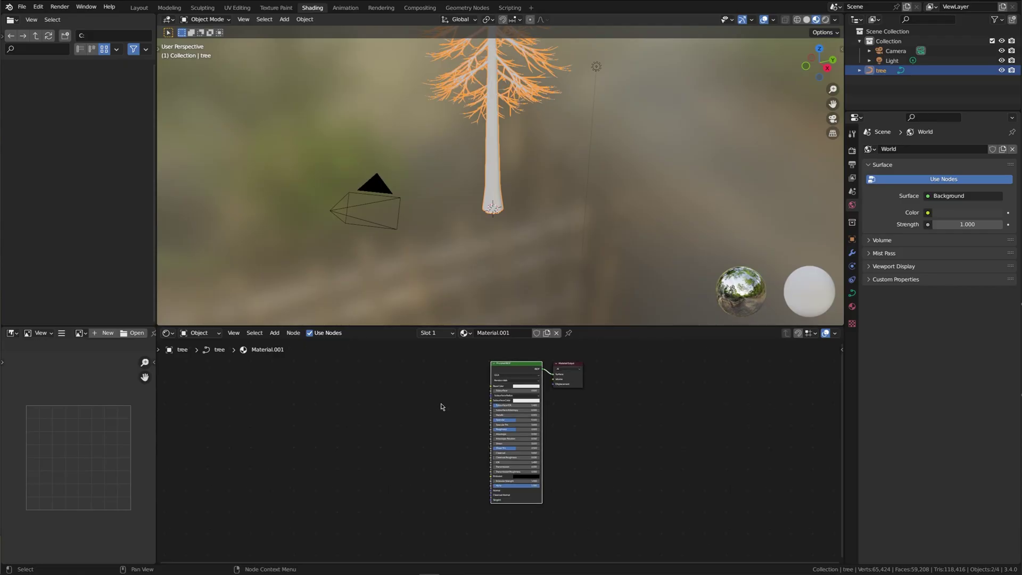
scroll(440, 407, up, 1)
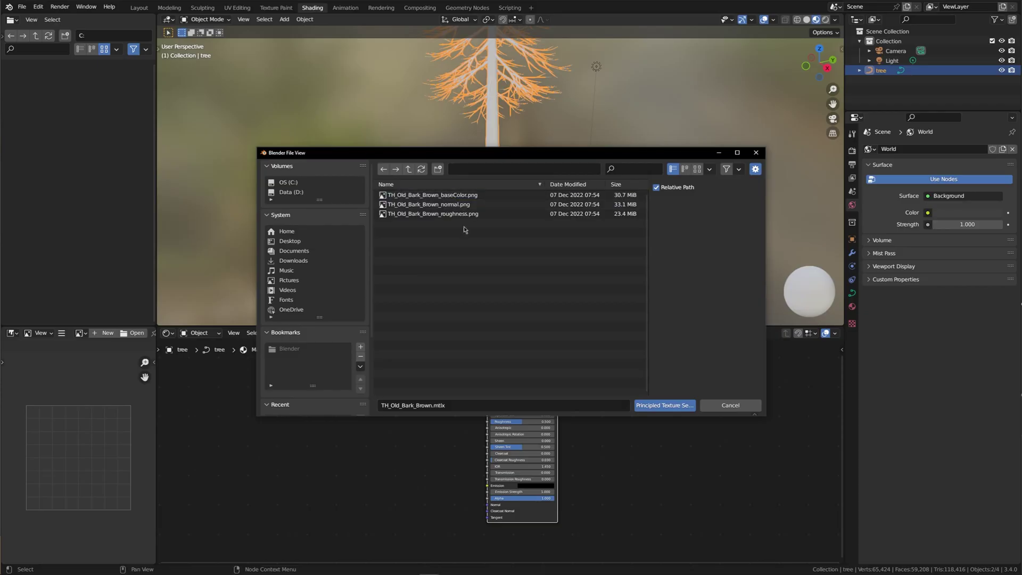
drag(481, 270, 457, 171)
click(665, 405)
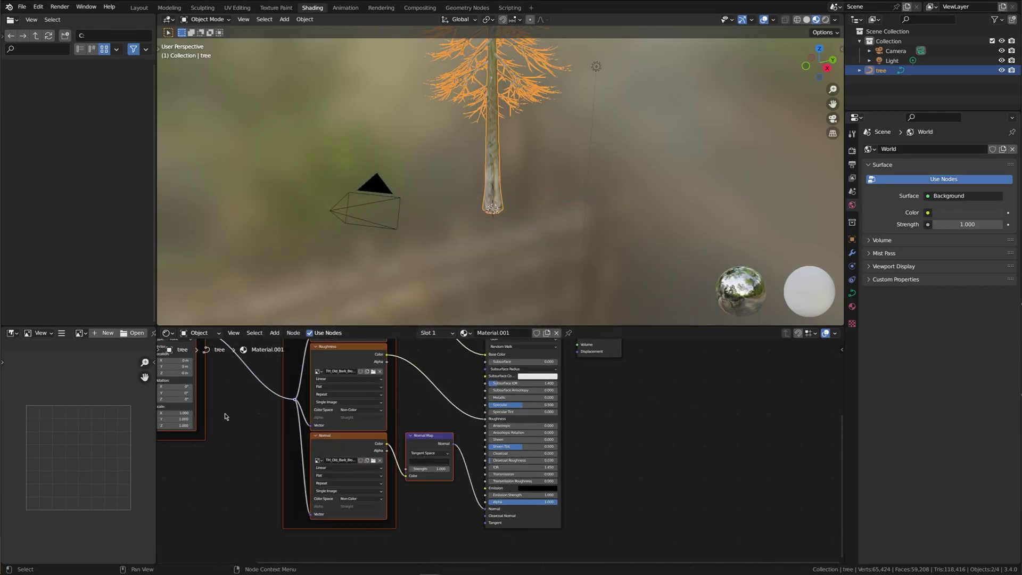
middle_drag(222, 413, 406, 457)
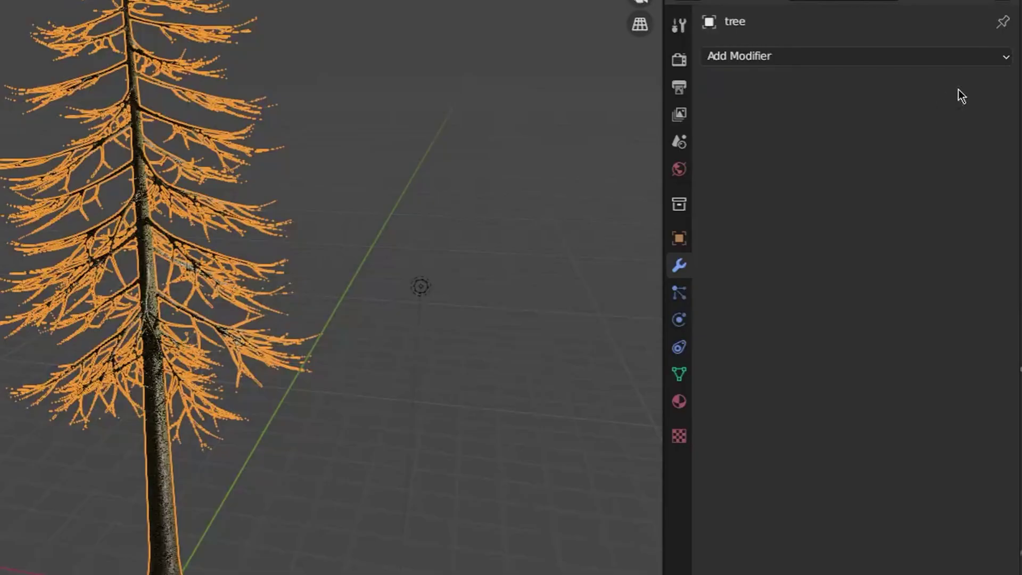
Add a Simple Deform modifier: Bend, Y axis, 48.4° angle, upper limit 0.25.
click(921, 61)
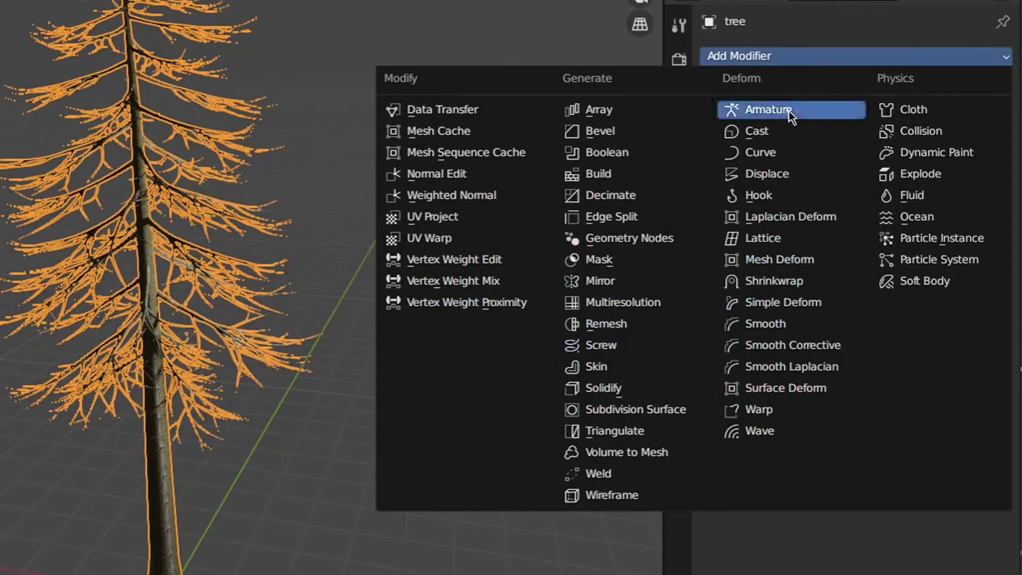
click(811, 304)
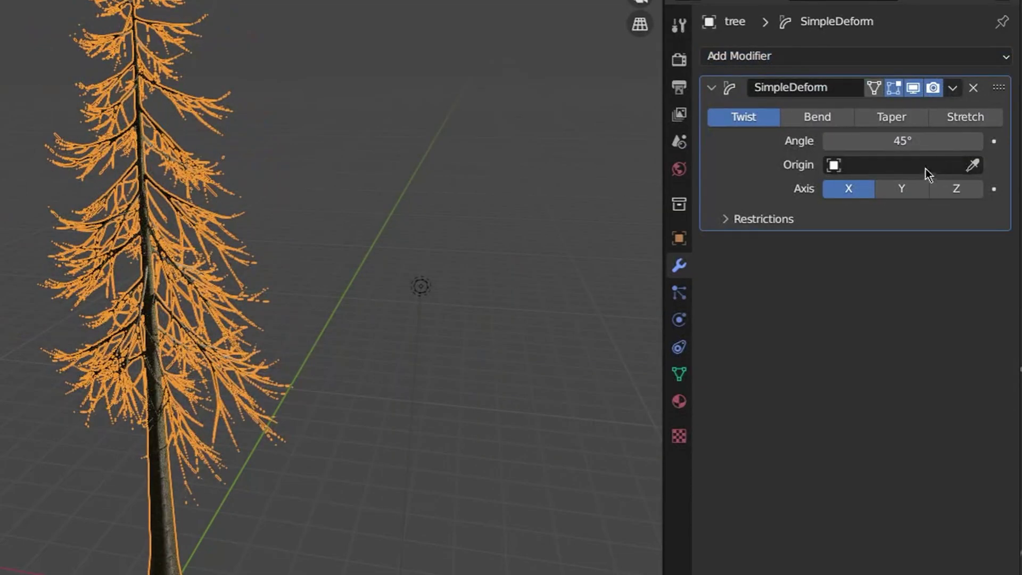
click(847, 118)
click(901, 188)
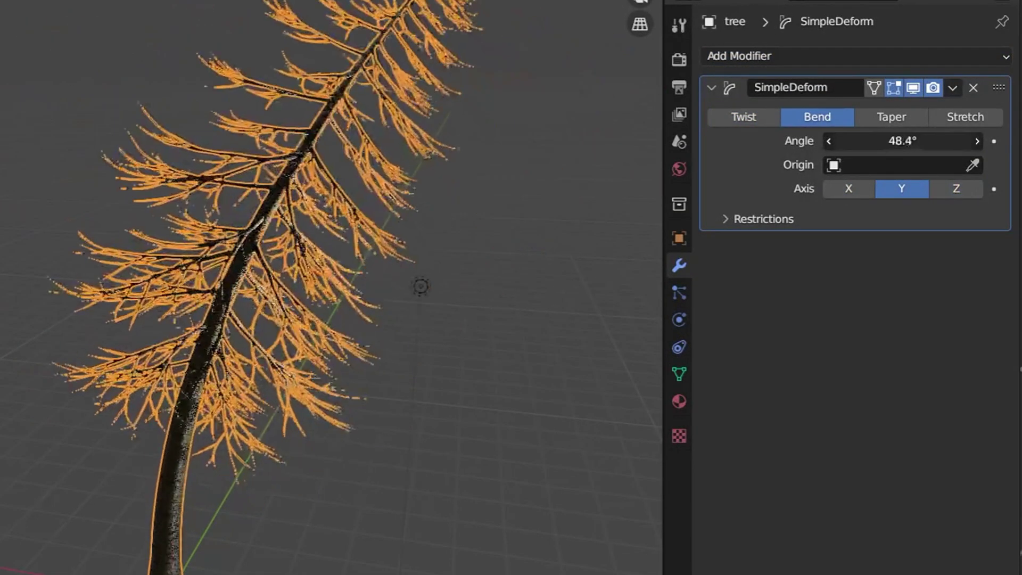
drag(902, 140, 942, 140)
click(764, 219)
mouse_move(910, 267)
mouse_down()
mouse_move(894, 268)
mouse_move(915, 268)
mouse_up()
mouse_move(902, 141)
mouse_down()
mouse_move(886, 140)
mouse_move(905, 141)
mouse_up()
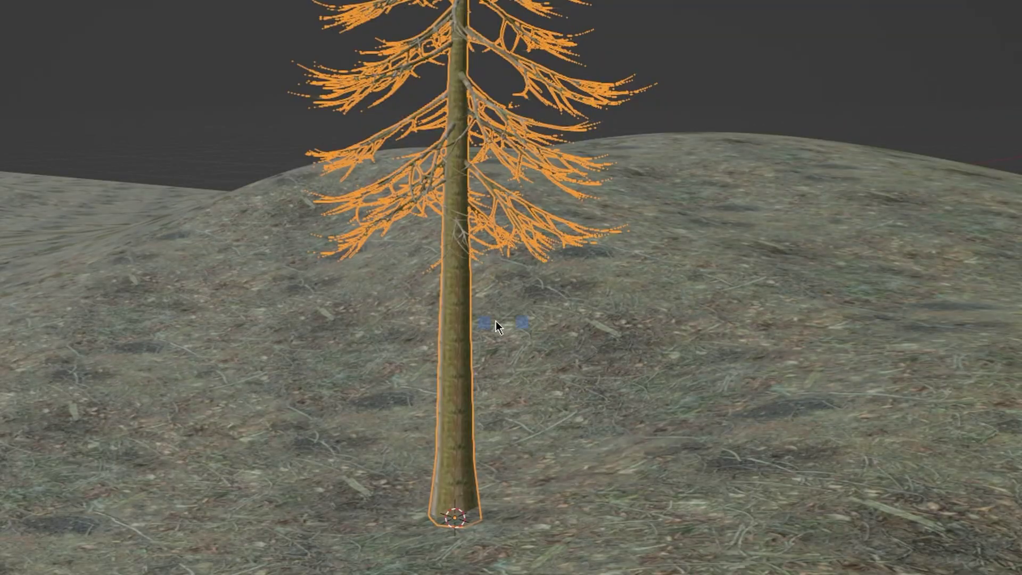
Add an armature at the tree's base and display it In Front.
key(shift+a)
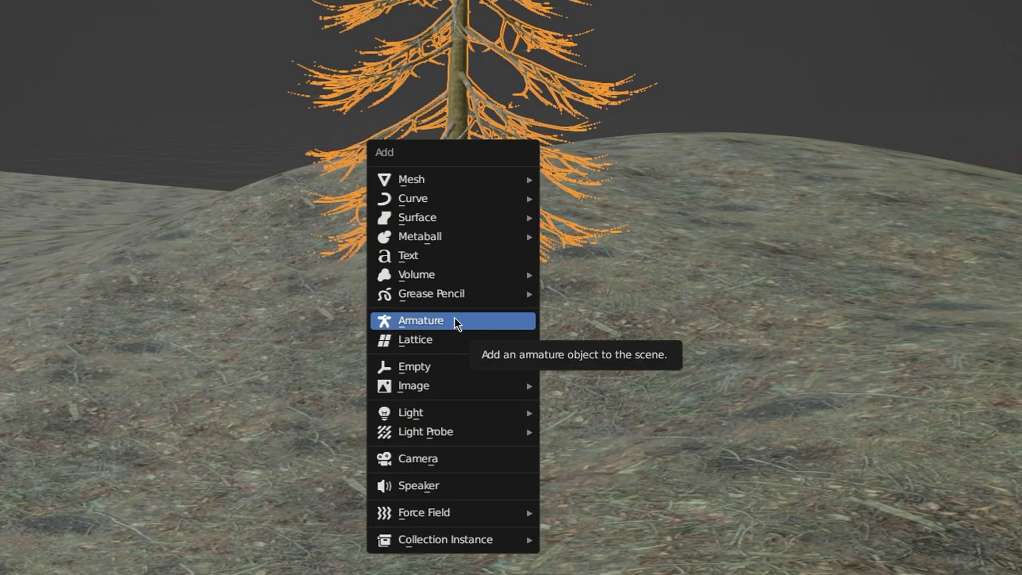
click(497, 326)
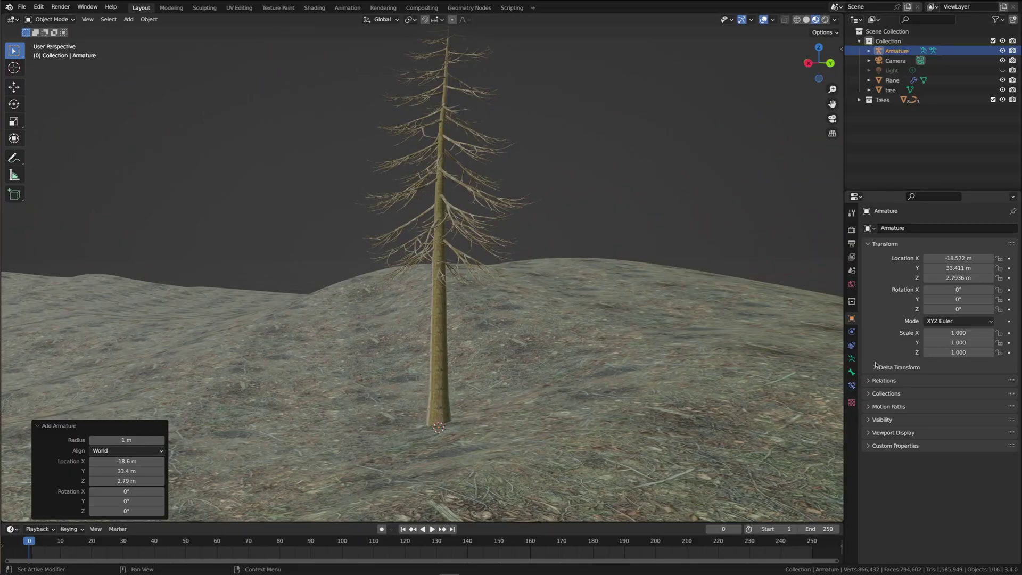
click(873, 420)
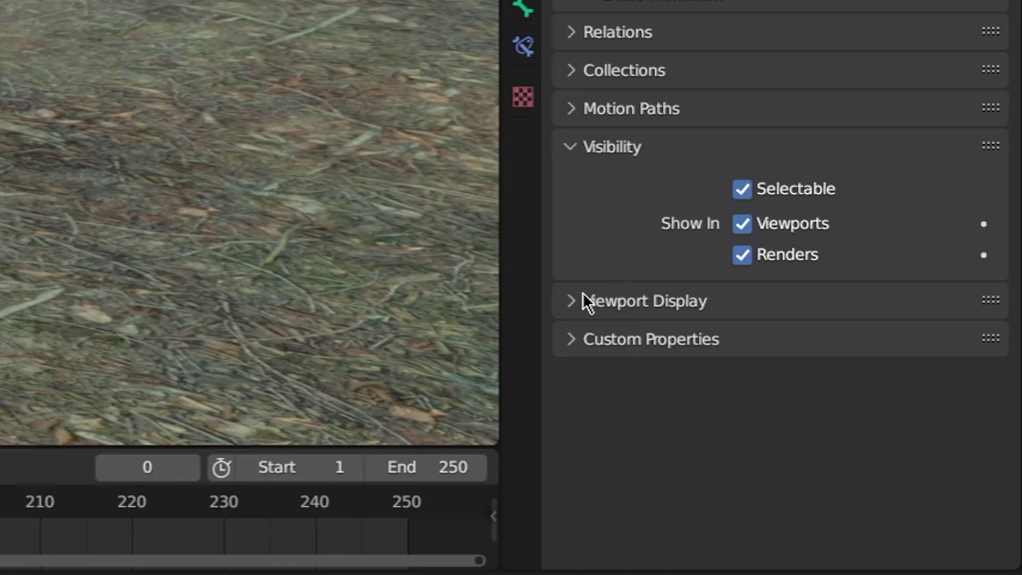
click(585, 300)
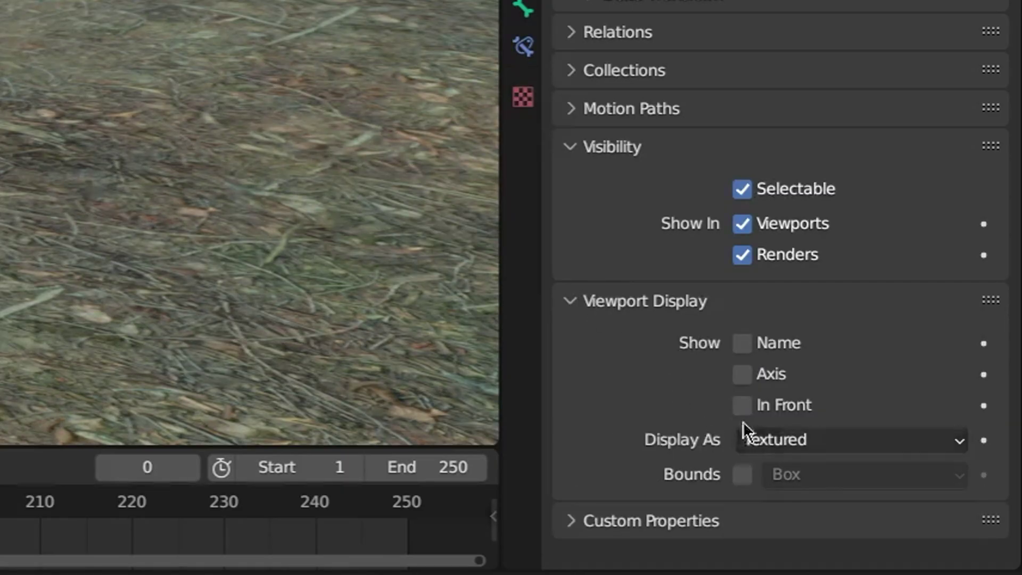
click(742, 407)
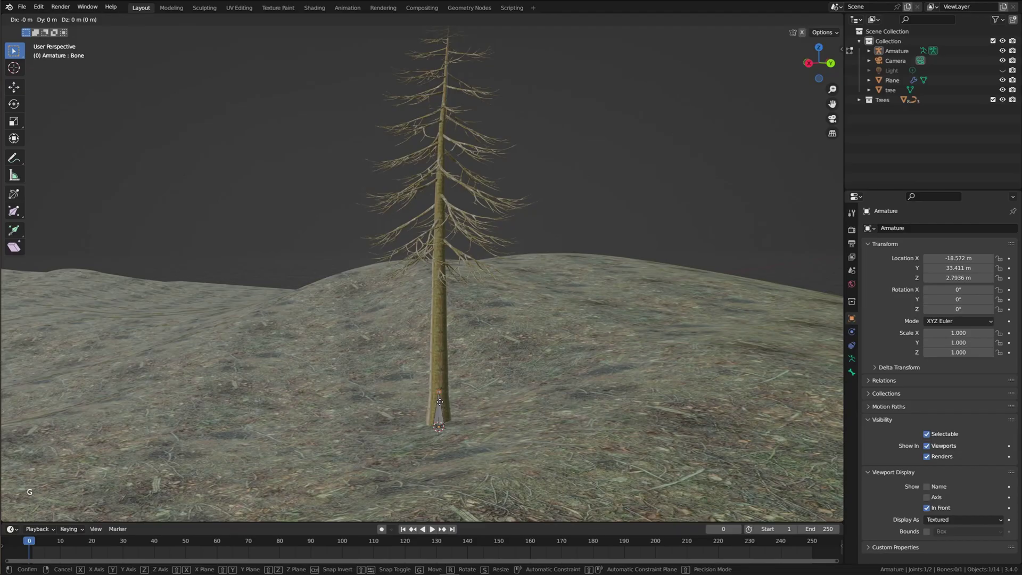
Raise the bone and extrude new bones up the trunk.
key(g)
click(442, 311)
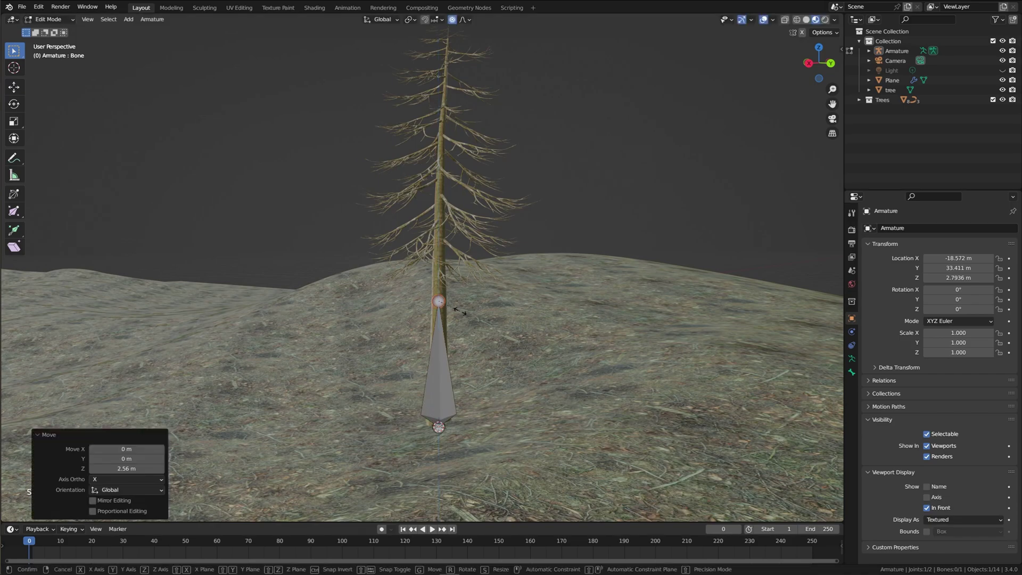
middle_drag(443, 311, 434, 277)
key(e)
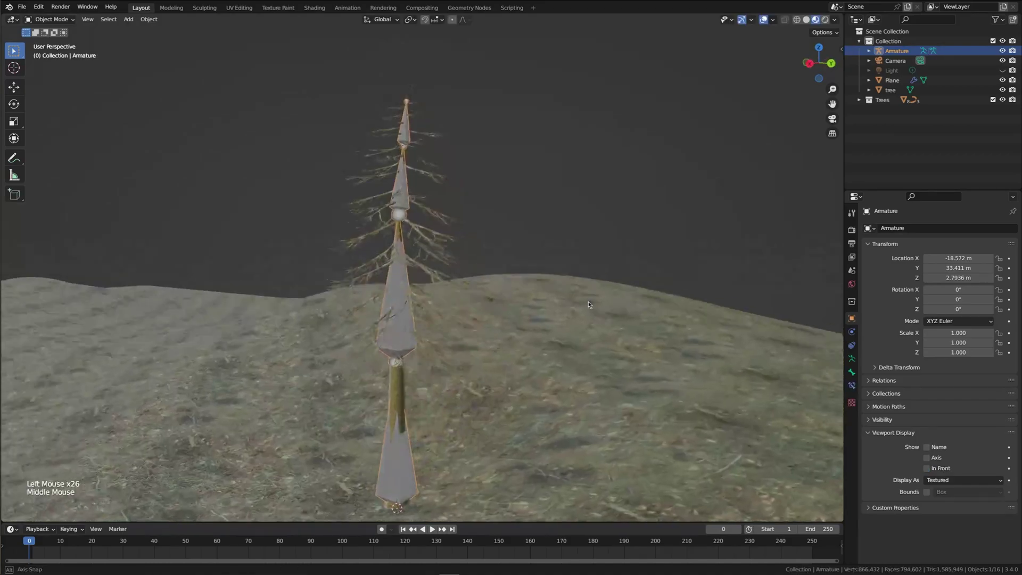
middle_drag(588, 305, 577, 308)
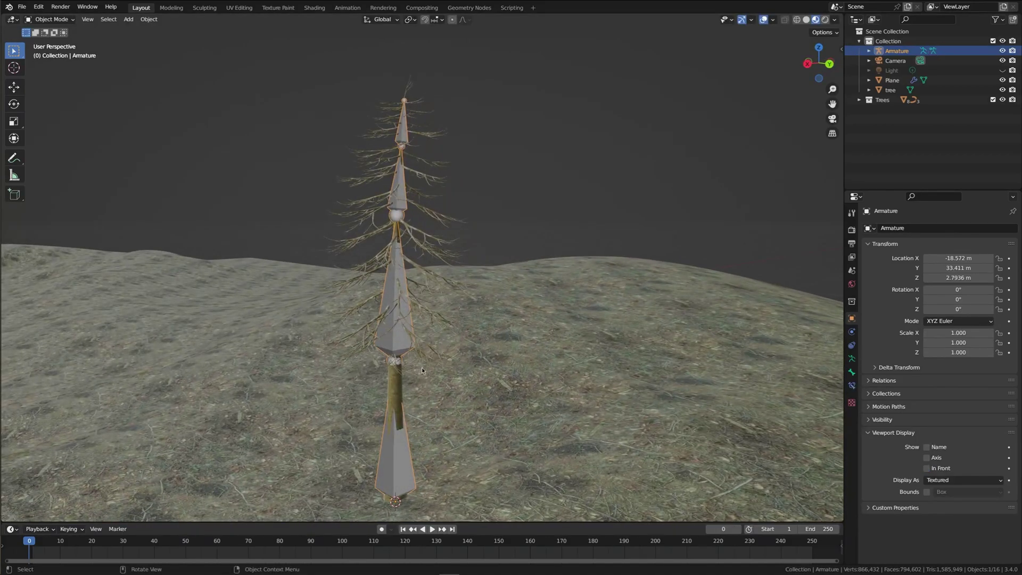
Parent the tree to the armature with automatic weights.
click(395, 376)
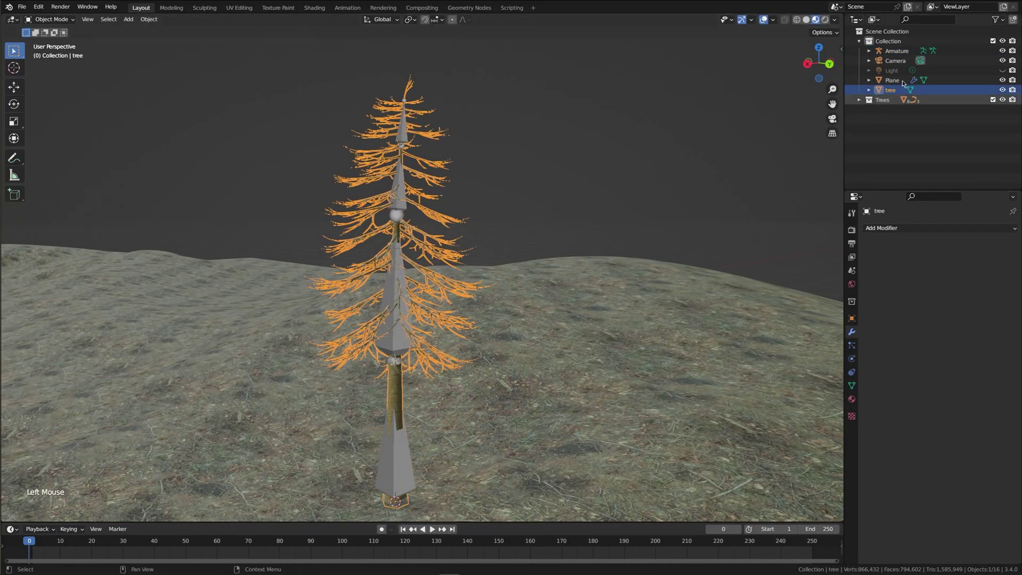
ctrl+click(899, 51)
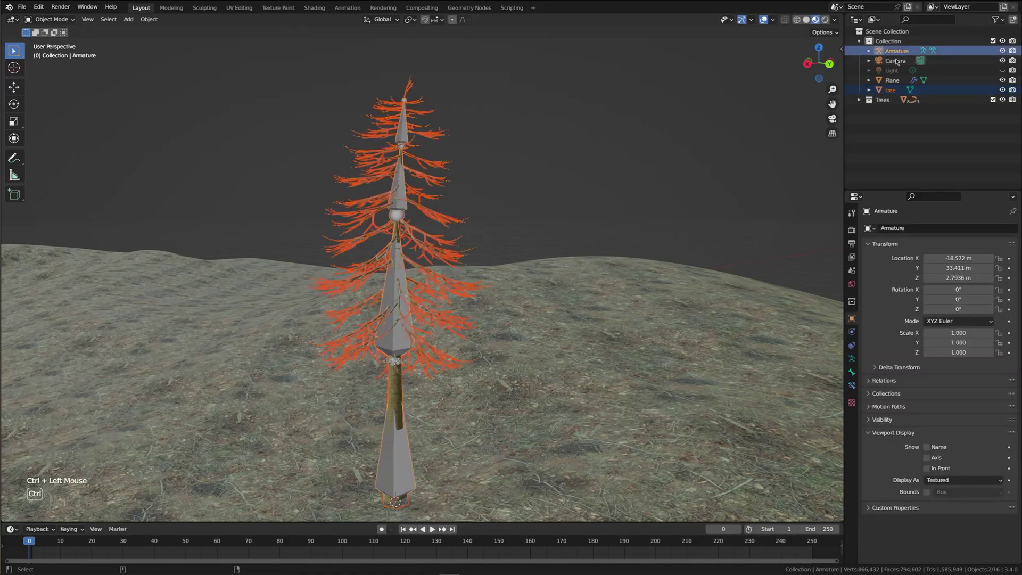
key(ctrl+p)
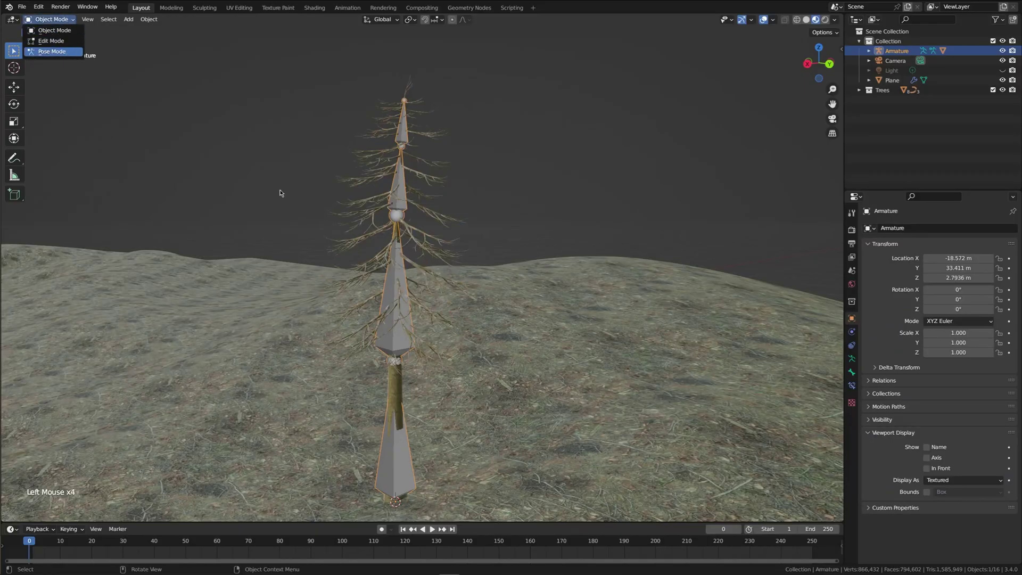
In Pose Mode, rotate the upper bone upright along the tree.
click(52, 51)
click(398, 212)
key(r)
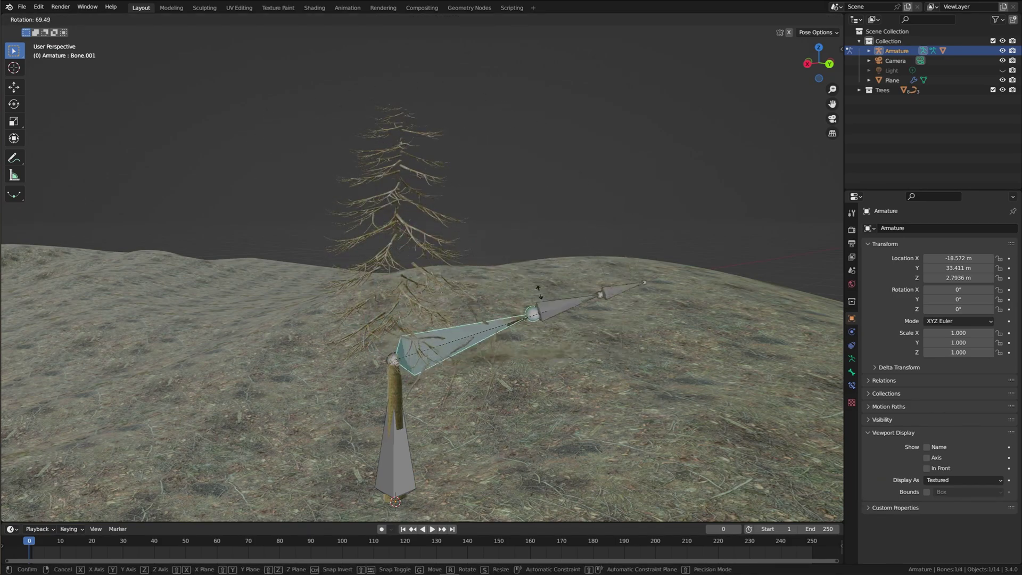
click(431, 207)
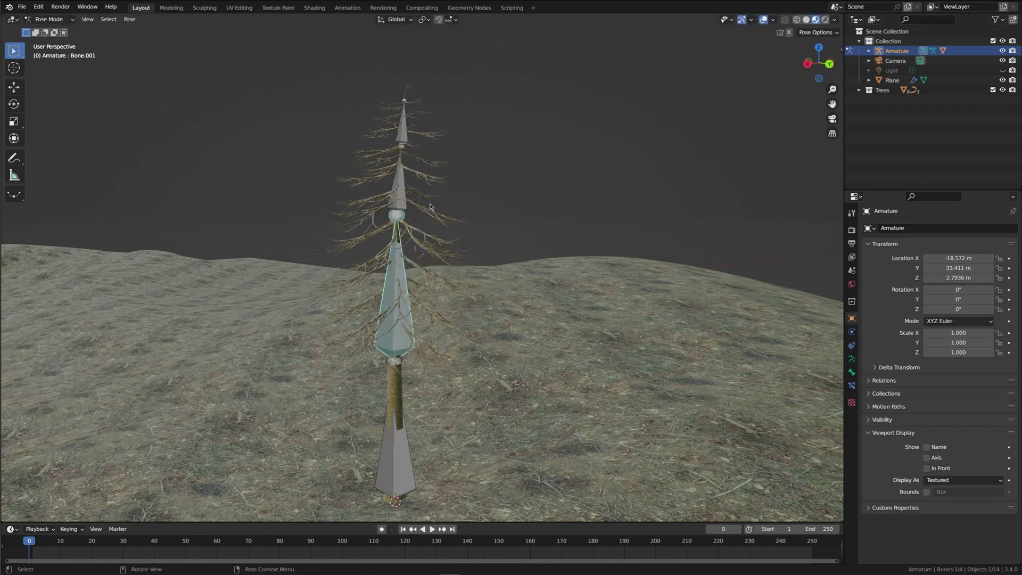
Switch the tree to Weight Paint mode and browse the bones' vertex groups.
key(ctrl+z)
key(ctrl+z)
key(ctrl+z)
key(ctrl+z)
click(391, 241)
click(53, 19)
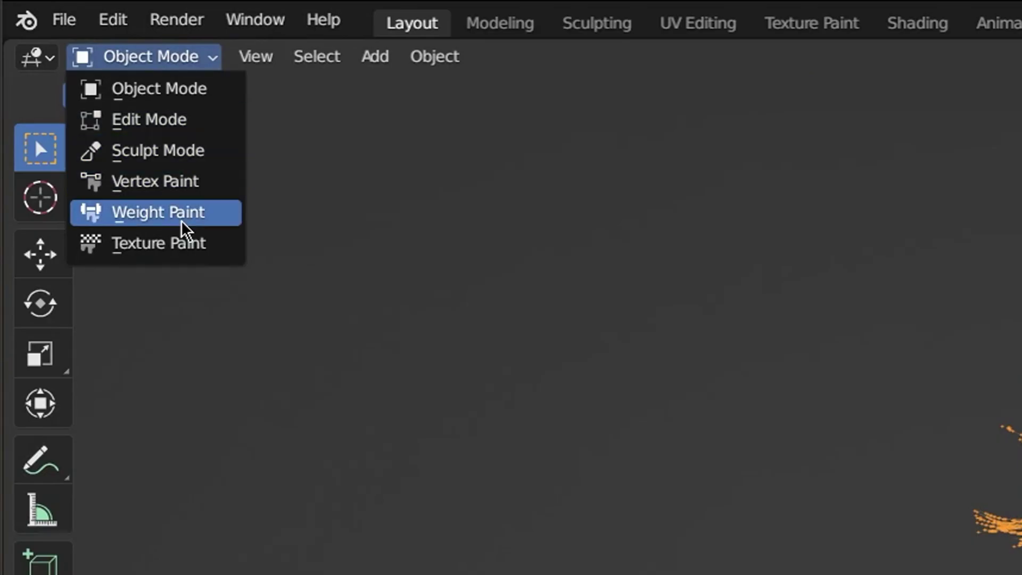
click(181, 218)
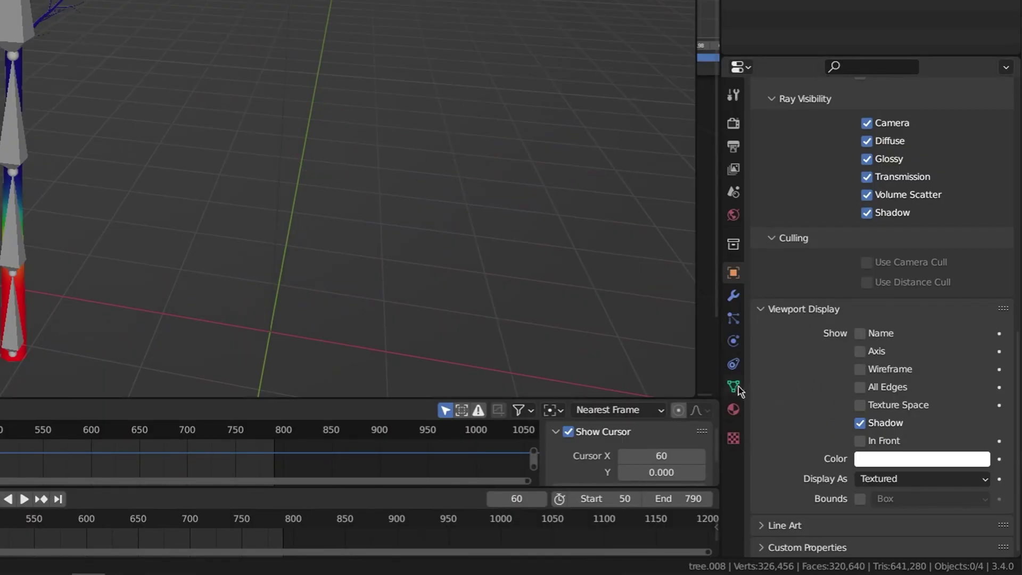
click(738, 387)
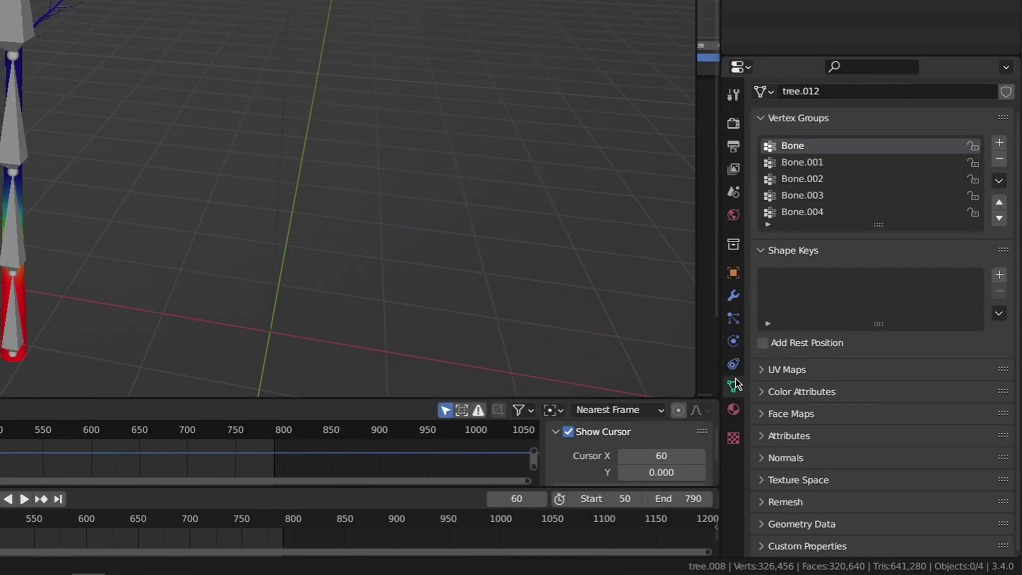
click(819, 165)
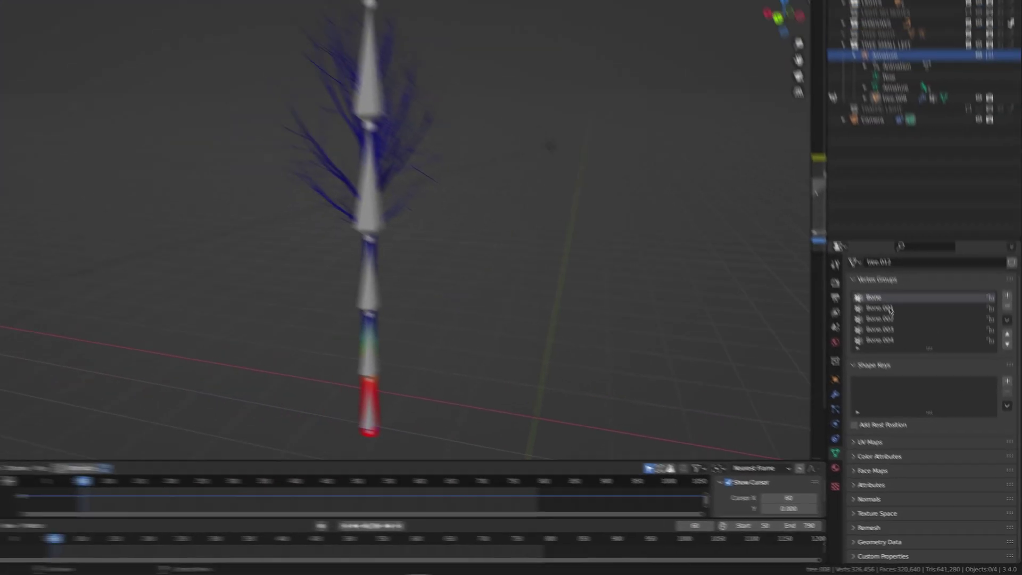
click(802, 179)
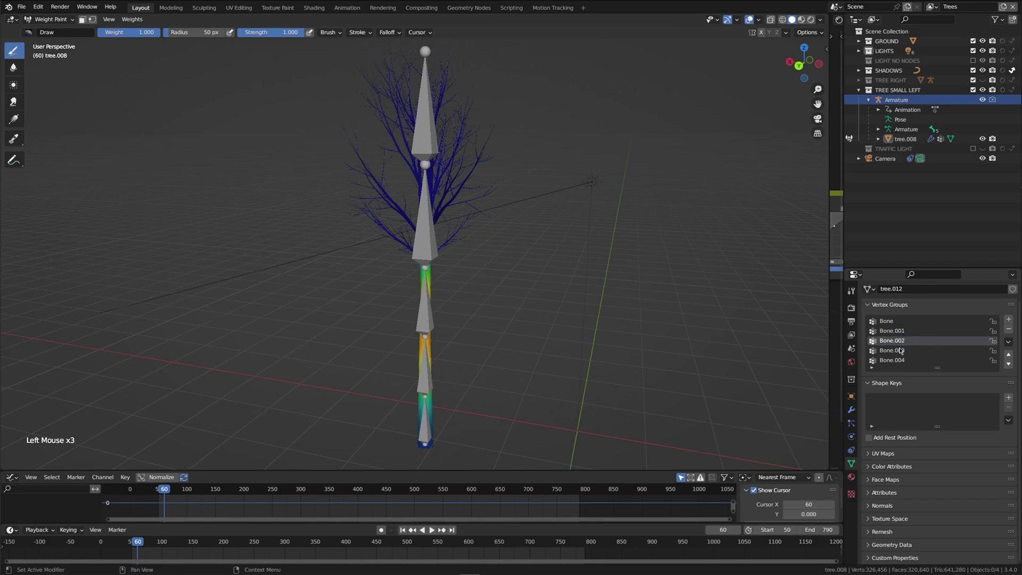
click(900, 351)
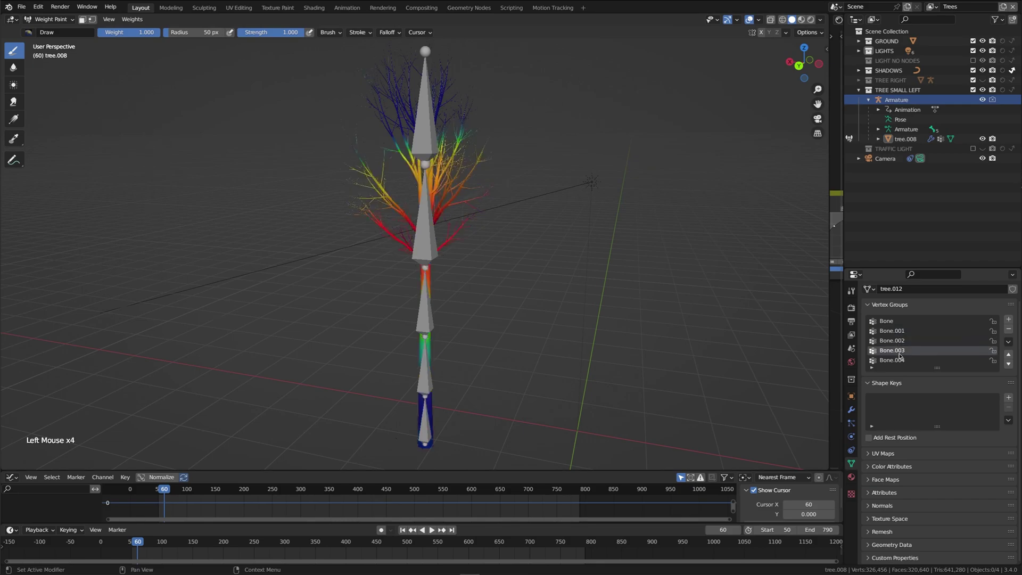
click(899, 361)
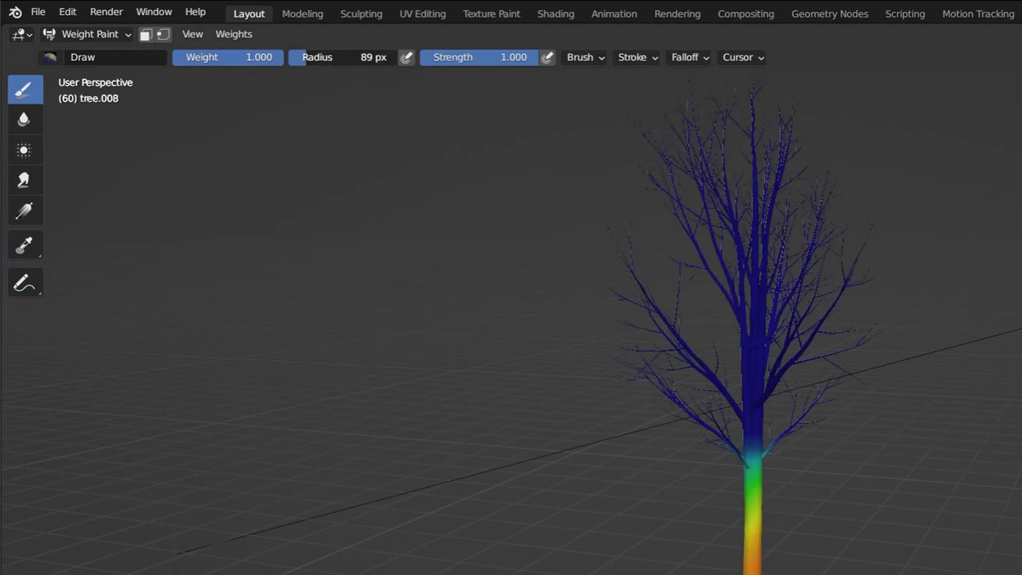
Set the brush radius to 171 px and paint full weight onto the lower trunk.
drag(322, 57, 330, 57)
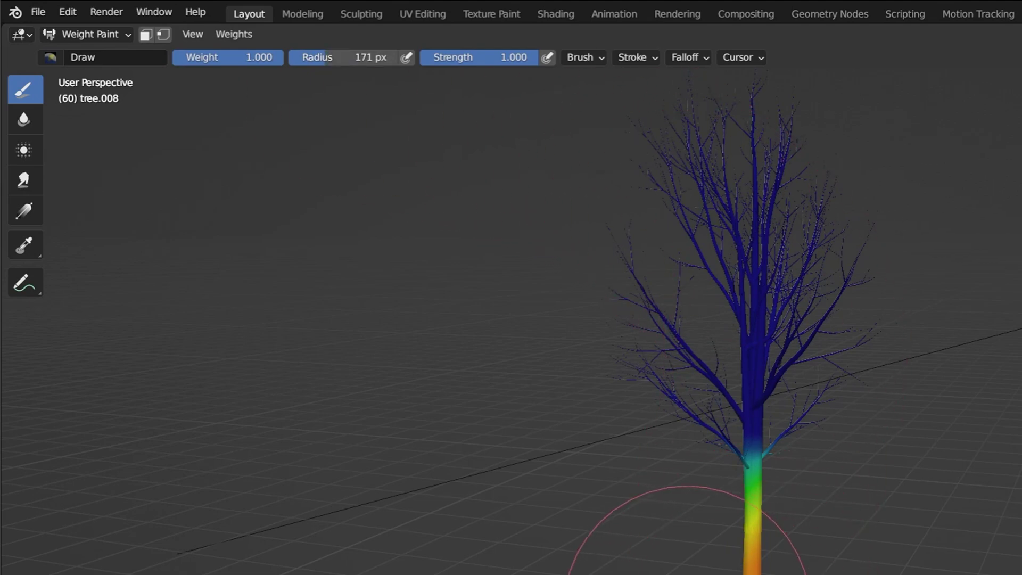
mouse_move(686, 574)
mouse_down()
mouse_move(842, 572)
mouse_move(694, 531)
mouse_up()
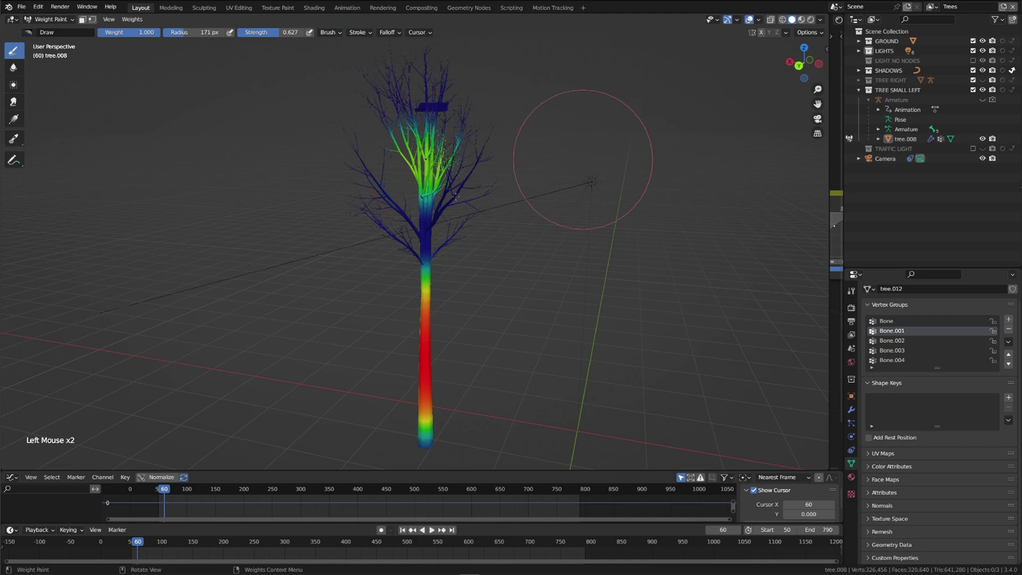
mouse_move(361, 169)
middle_down()
mouse_move(302, 191)
mouse_move(414, 182)
middle_up()
key(ctrl+z)
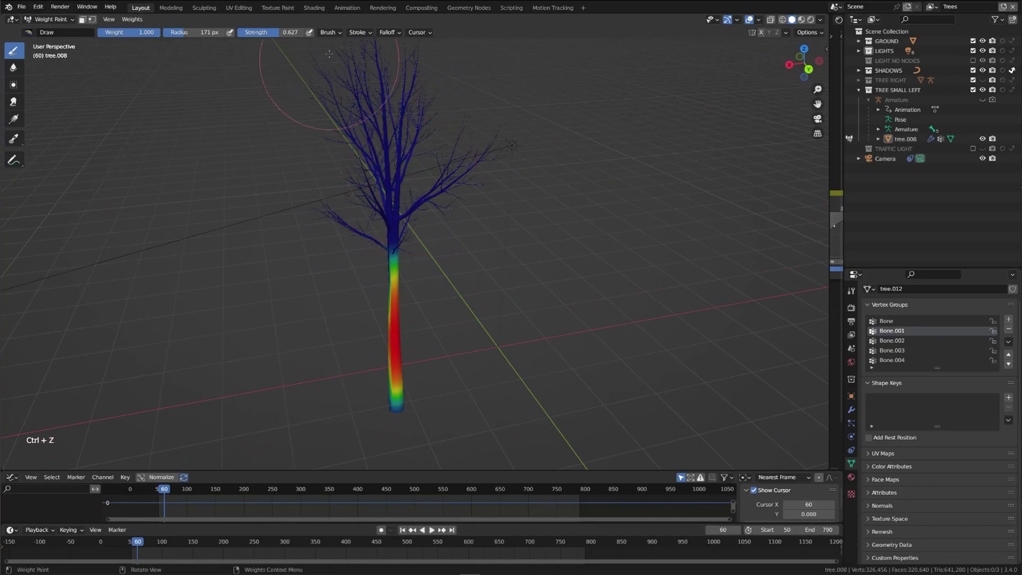
Turn off Front Faces Only and paint weight onto the upper branches.
click(339, 33)
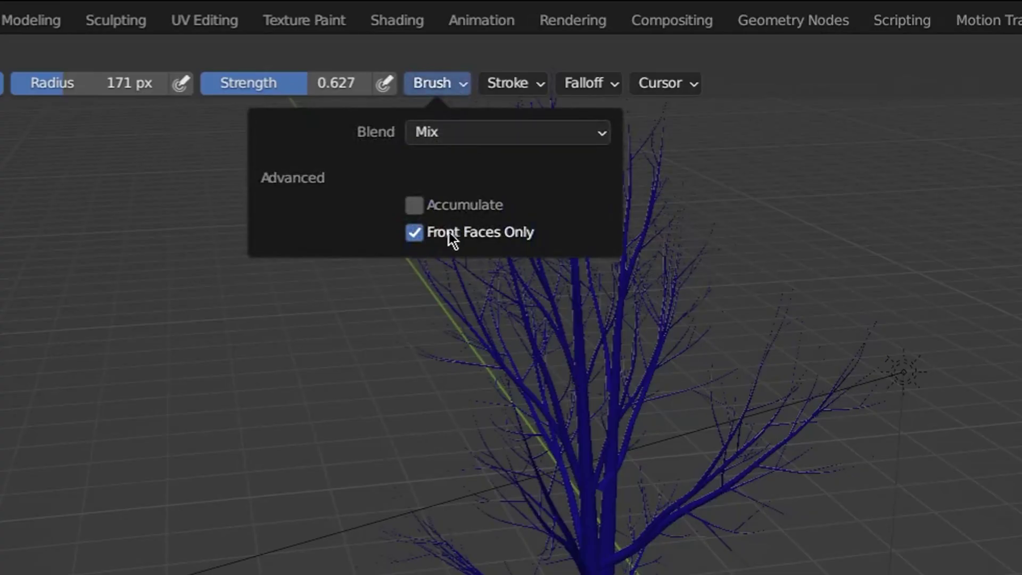
click(449, 233)
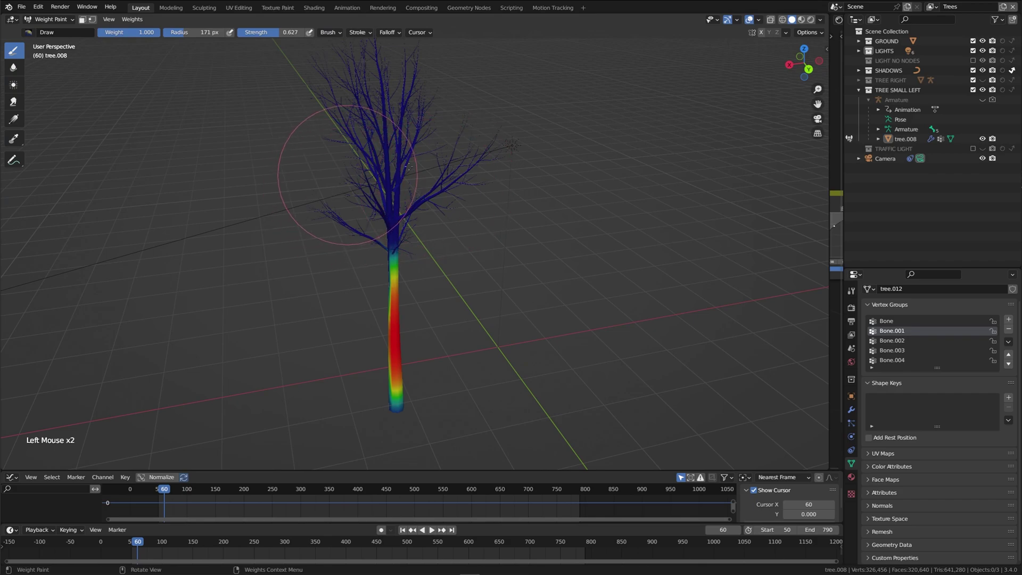
drag(347, 175, 452, 117)
mouse_move(452, 117)
middle_down()
mouse_move(587, 145)
mouse_move(541, 178)
middle_up()
middle_drag(432, 203, 271, 192)
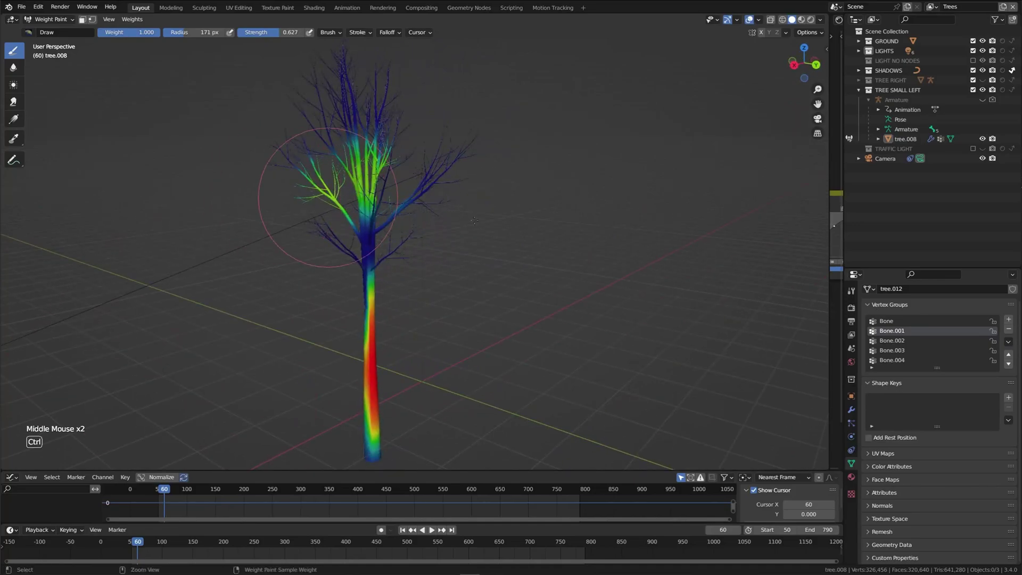
middle_drag(491, 221, 452, 245)
Make Bone the active group and draw a linear weight gradient up the trunk.
ctrl+click(412, 269)
alt+drag(335, 167, 602, 322)
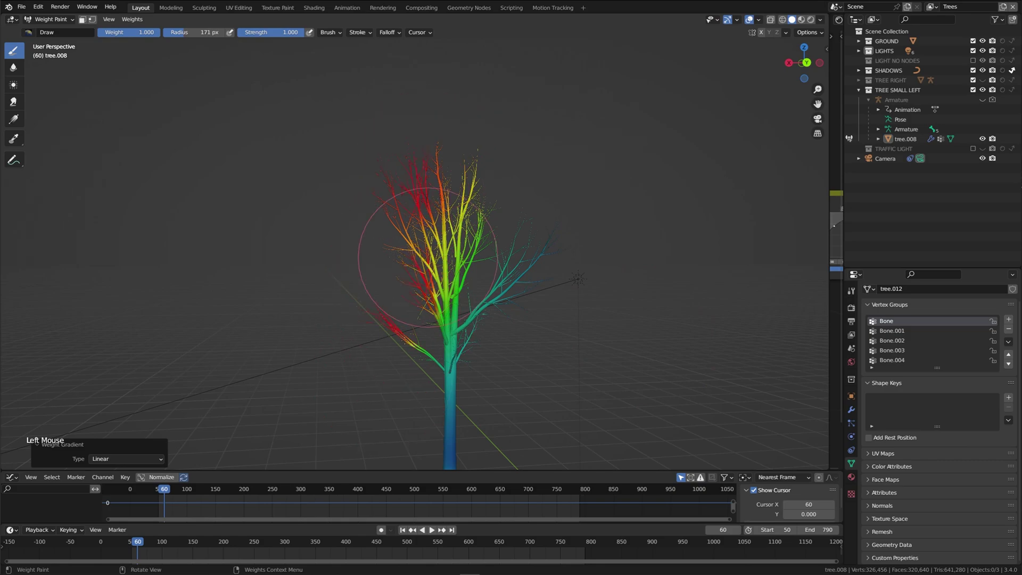
key(ctrl+z)
shift+middle_drag(434, 296, 308, 309)
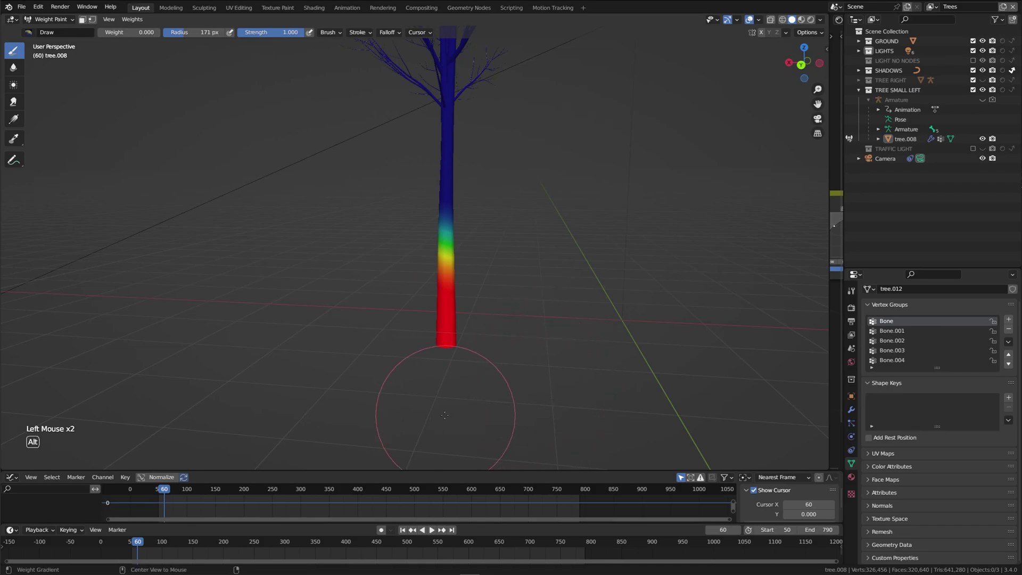
alt+drag(449, 387, 429, 221)
mouse_move(429, 221)
middle_down()
mouse_move(544, 234)
mouse_move(530, 273)
middle_up()
scroll(531, 273, down, 2)
Review the Bone.003, Bone.002 and Bone.001 weights and leave Weight Paint mode.
click(917, 351)
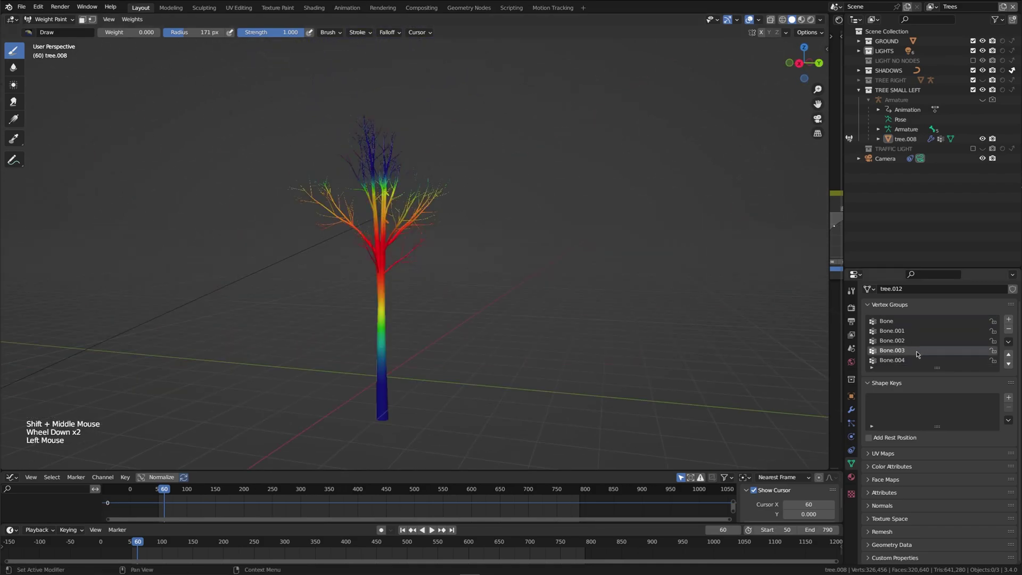
click(913, 341)
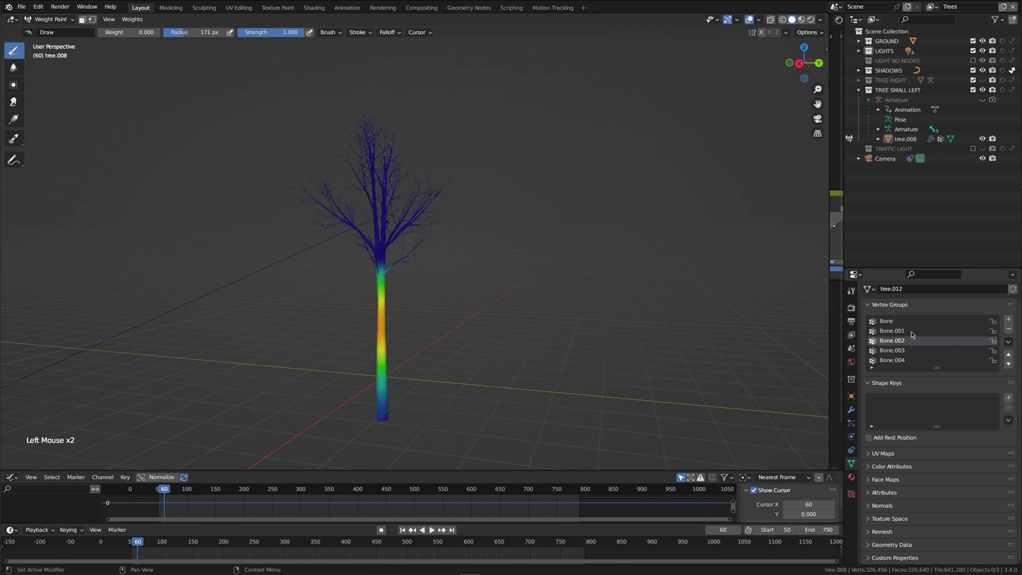
click(913, 331)
scroll(369, 230, up, 2)
key(Tab)
key(Tab)
key(ctrl+Tab)
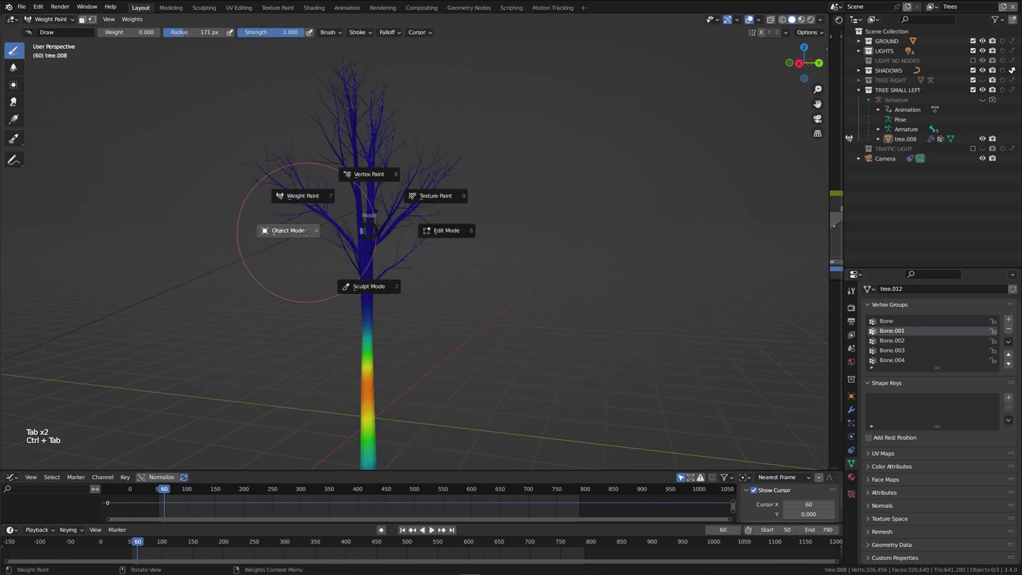
Select the armature in Pose Mode and test-rotate Bone.003 before resetting it.
click(364, 263)
click(364, 263)
click(364, 263)
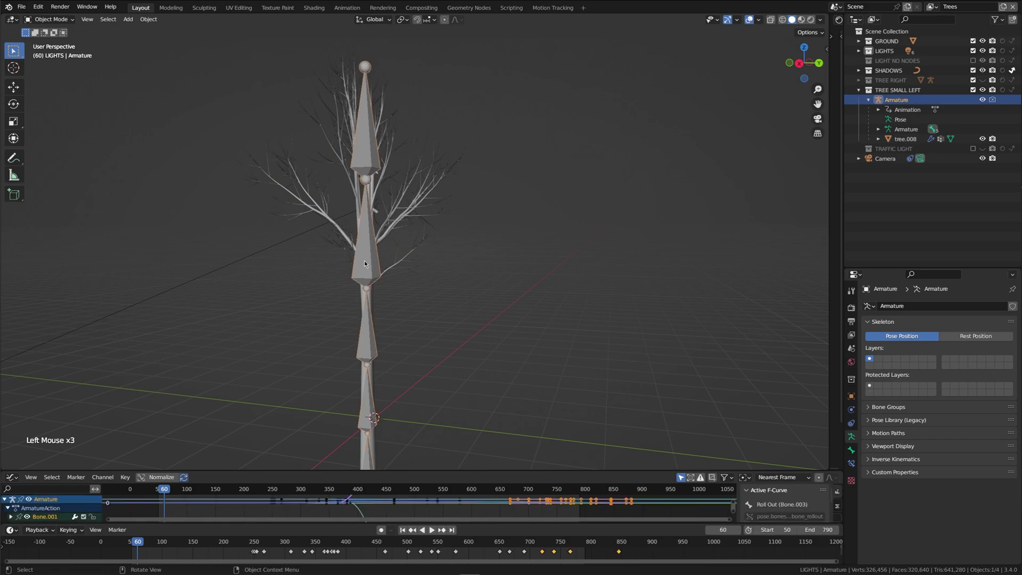
key(Tab)
key(Tab)
key(ctrl+Tab)
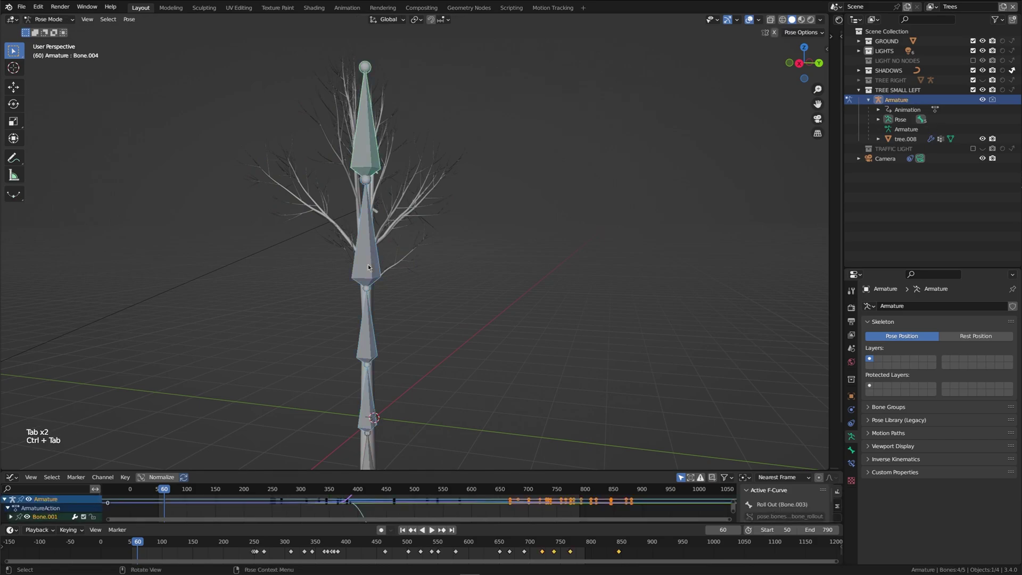
click(370, 235)
key(r)
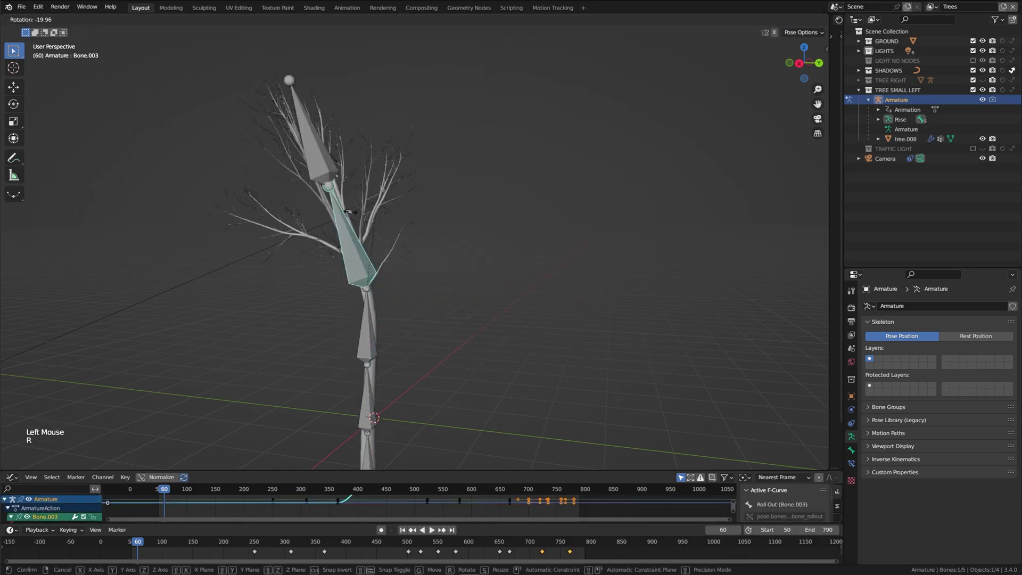
key(Escape)
Rotate Bone.004, Bone.003 and Bone.002 to bend the tree sharply sideways.
click(371, 149)
key(r)
click(367, 237)
key(r)
key(r)
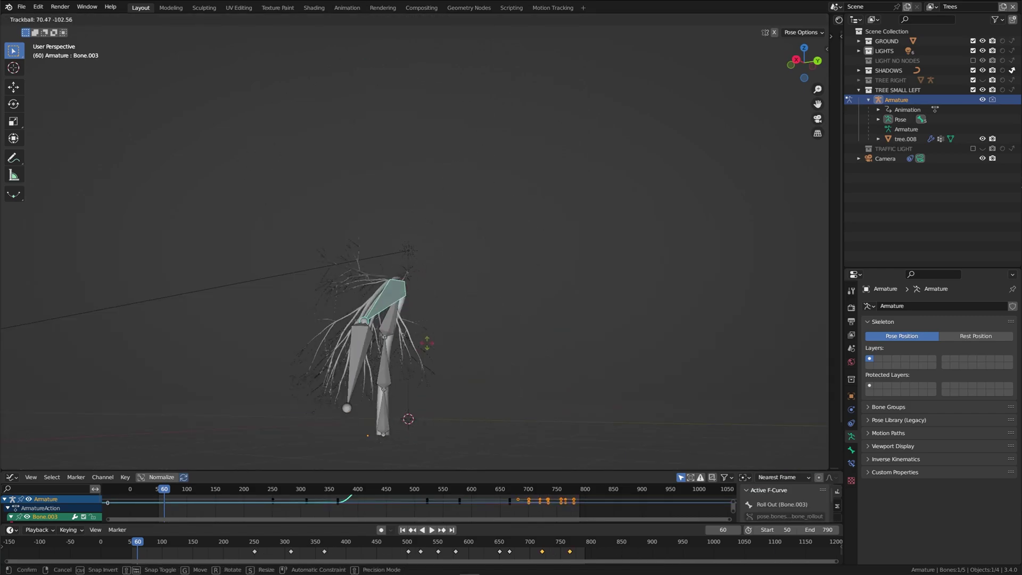
click(468, 346)
scroll(555, 282, down, 2)
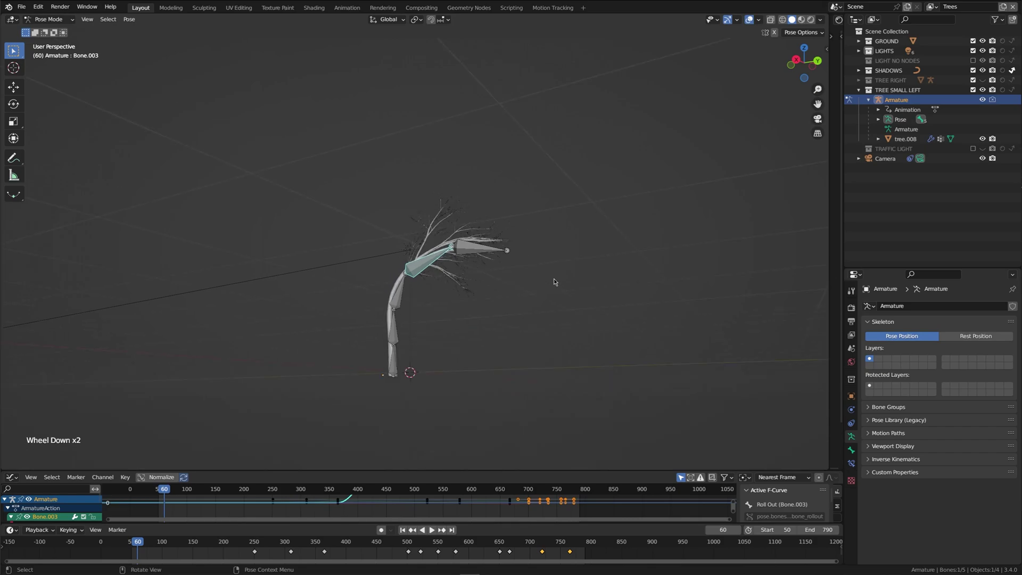
middle_drag(555, 282, 532, 316)
click(412, 282)
key(r)
key(r)
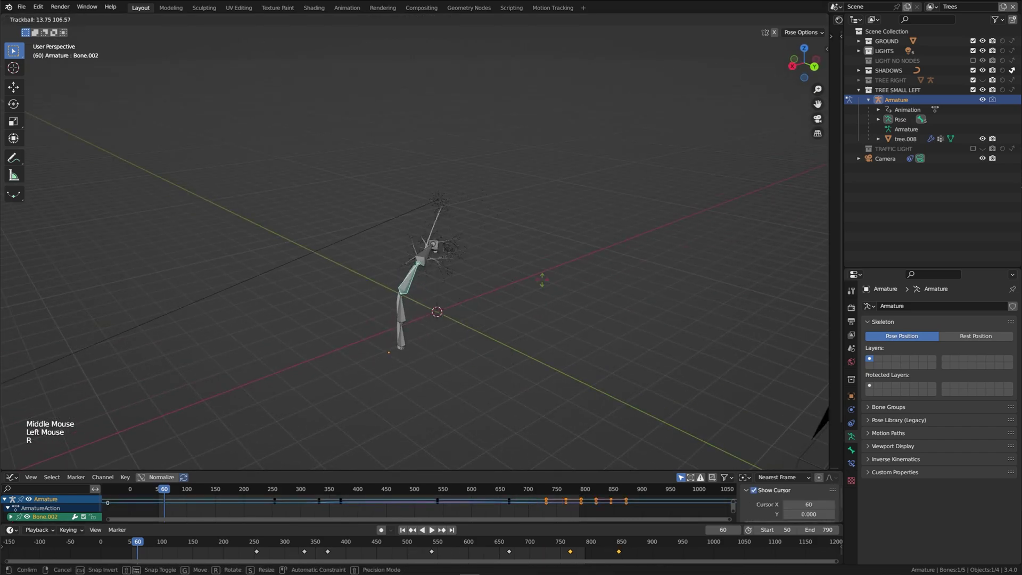
Cancel the Bone.002 rotation and keyframe Bone.001's location and rotation.
right_click(309, 491)
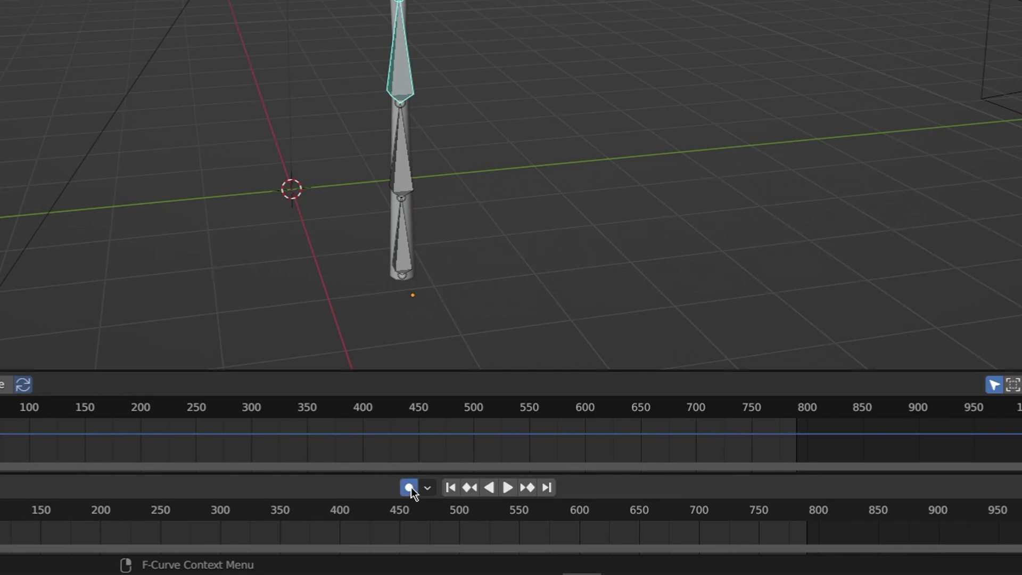
click(397, 165)
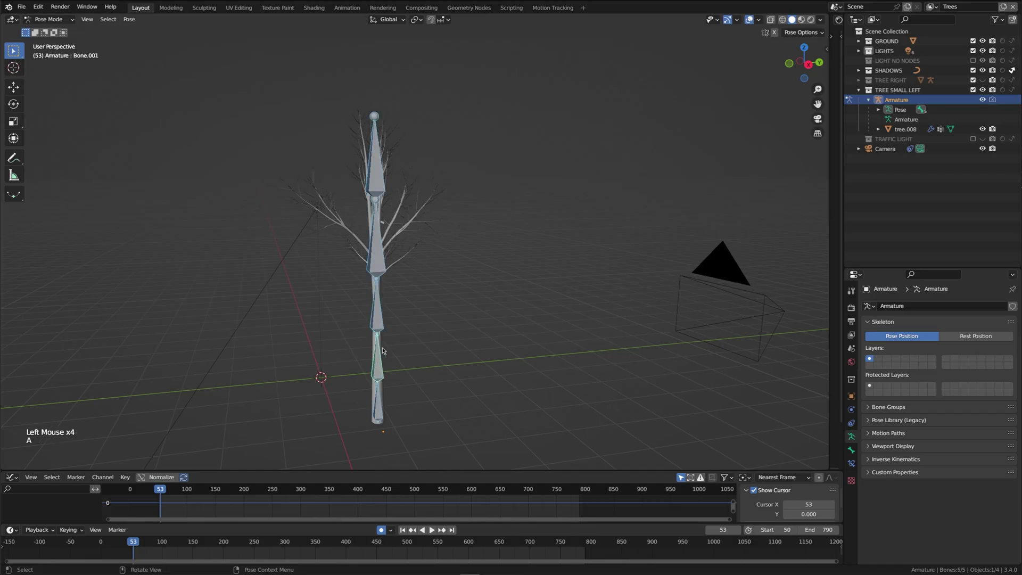
key(i)
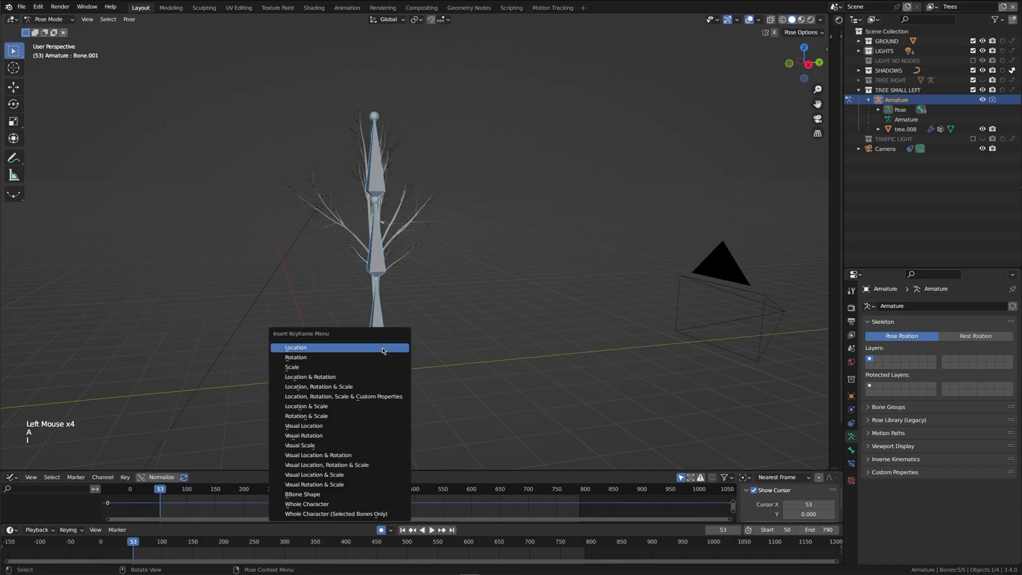
click(362, 382)
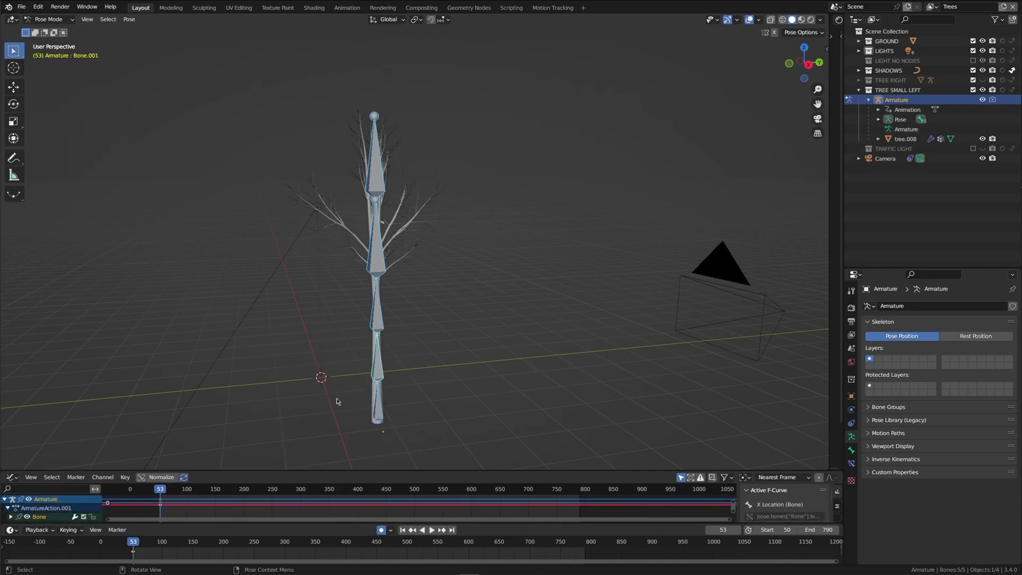
At frame 277, bend Bone.002 and Bone.003 for the next pose.
click(156, 554)
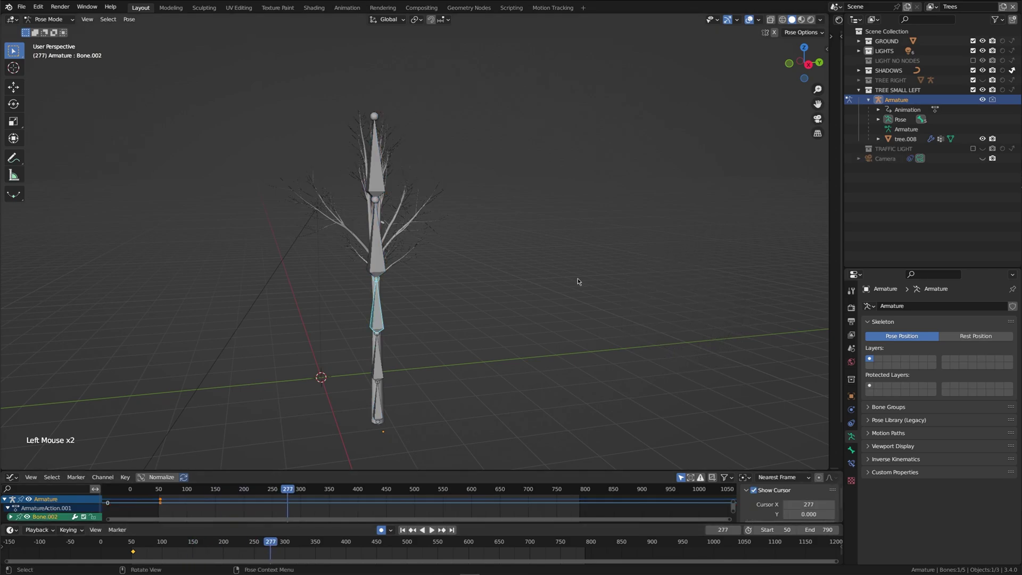
key(r)
click(612, 373)
click(433, 245)
key(r)
key(r)
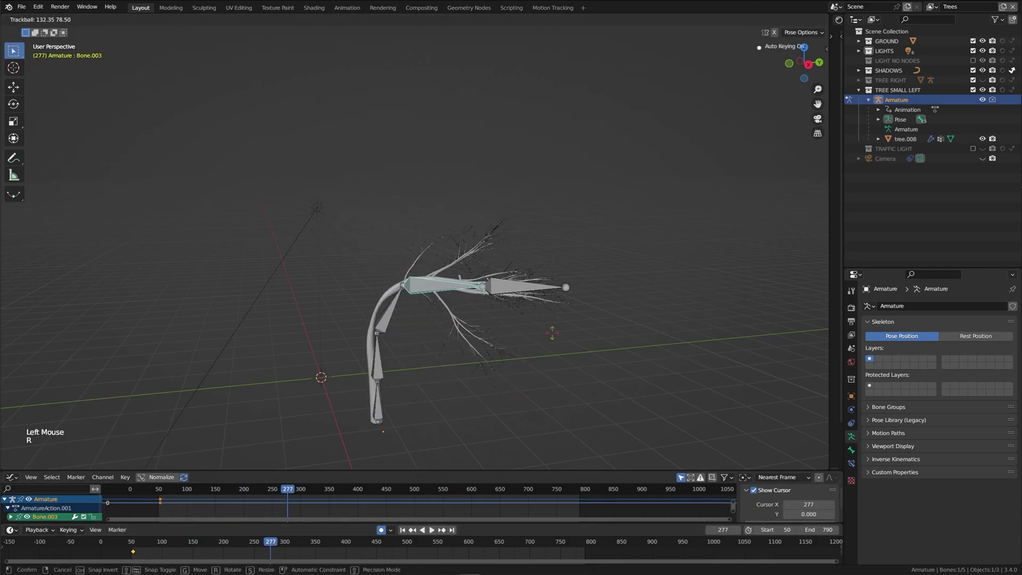
click(532, 287)
At frame 455, rotate Bone.002 about 33.8° on Z and droop the crown with Bone.003.
click(552, 303)
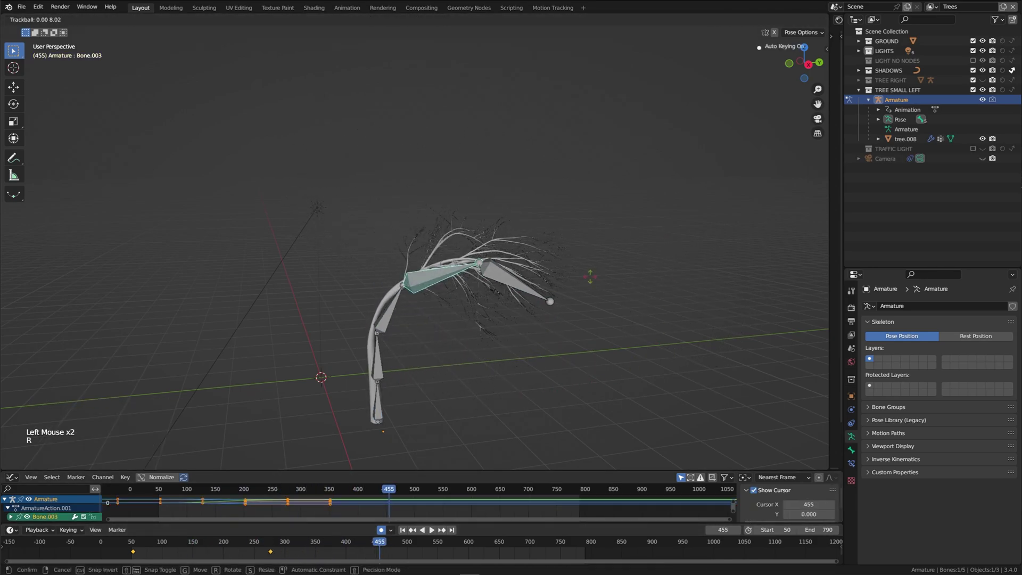
key(space)
click(394, 314)
key(r)
key(z)
click(379, 358)
click(497, 320)
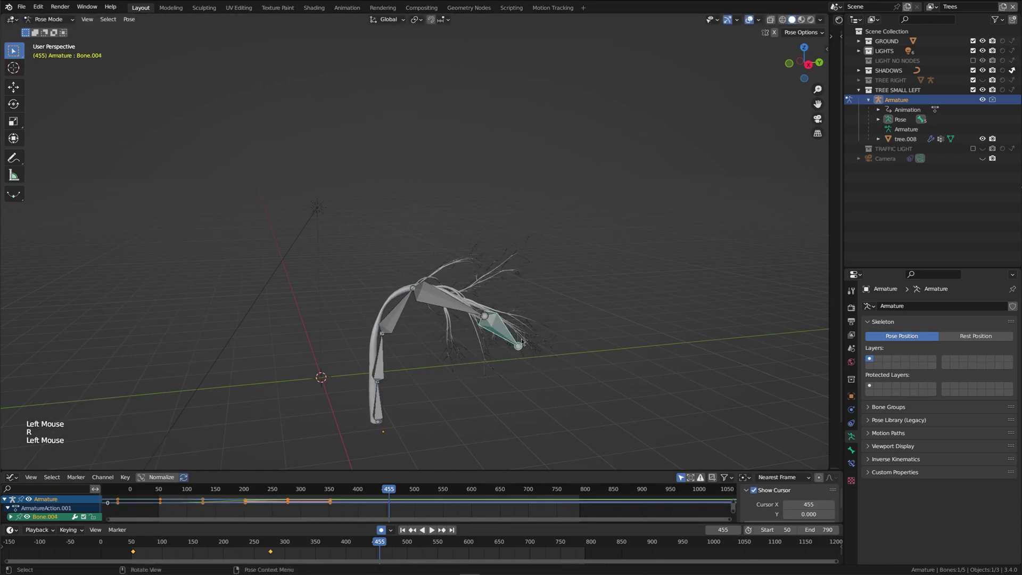
key(r)
key(r)
click(612, 322)
key(r)
key(r)
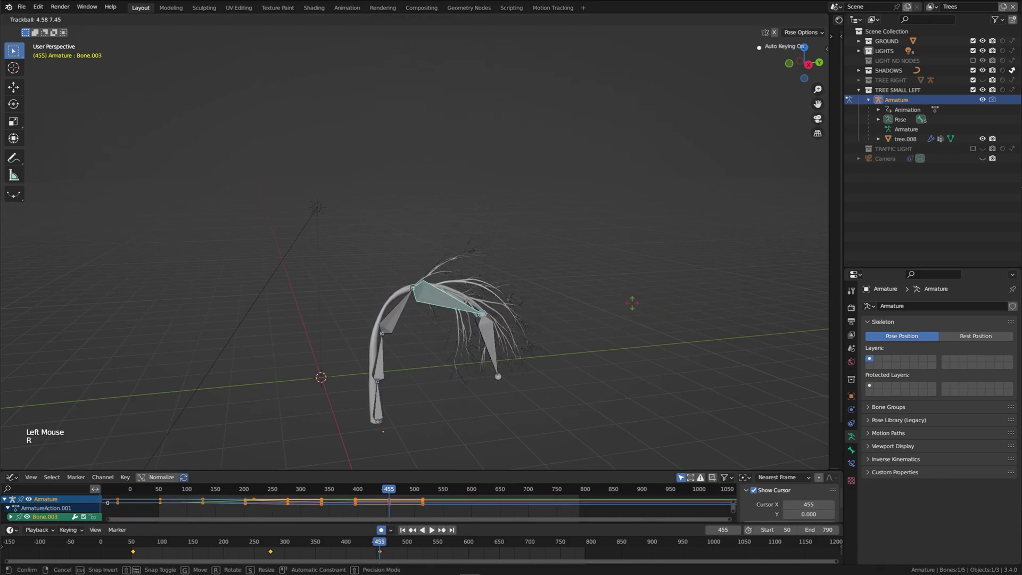
click(631, 302)
Play back the bending animation while orbiting around the swaying tree.
key(space)
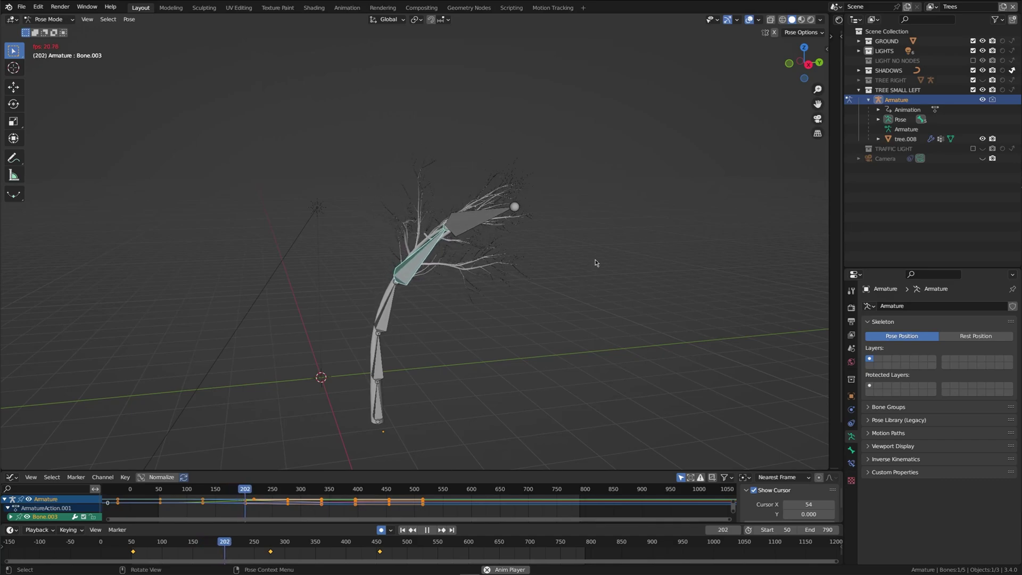
middle_drag(595, 262, 279, 440)
key(space)
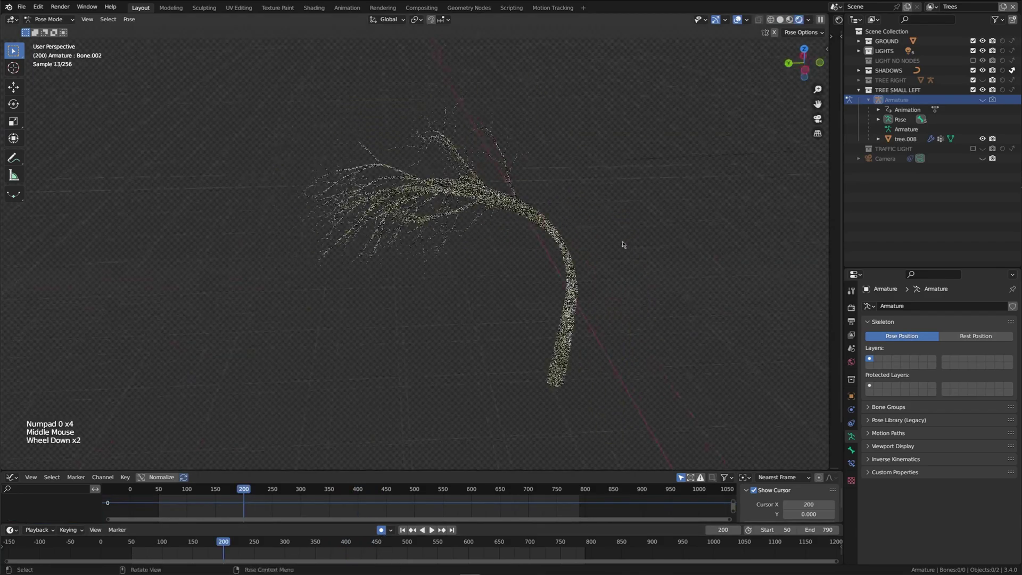
mouse_move(621, 245)
middle_down()
mouse_move(609, 229)
mouse_move(494, 282)
middle_up()
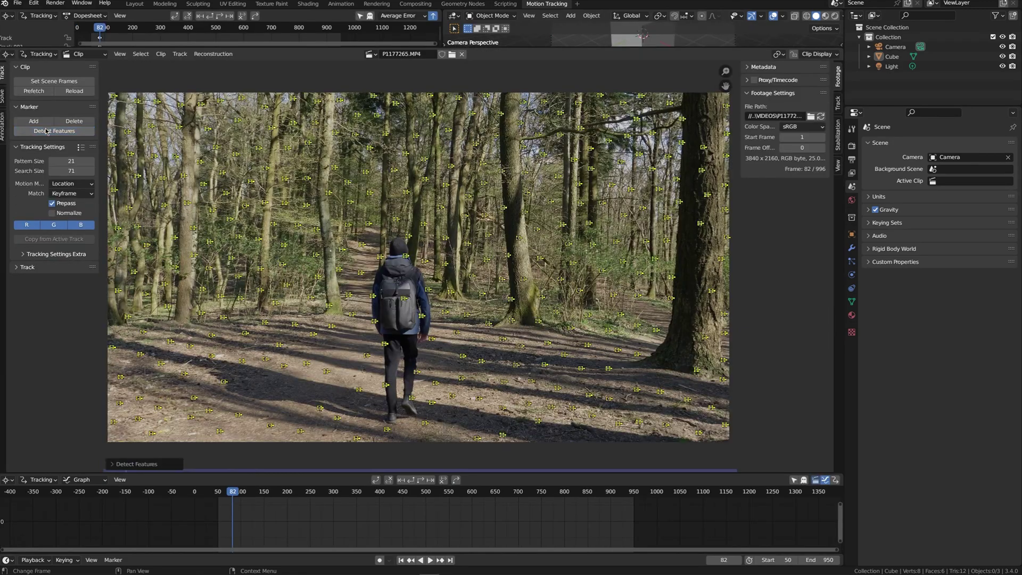
Set the tracking motion model to Perspective and track the markers through the clip.
click(72, 184)
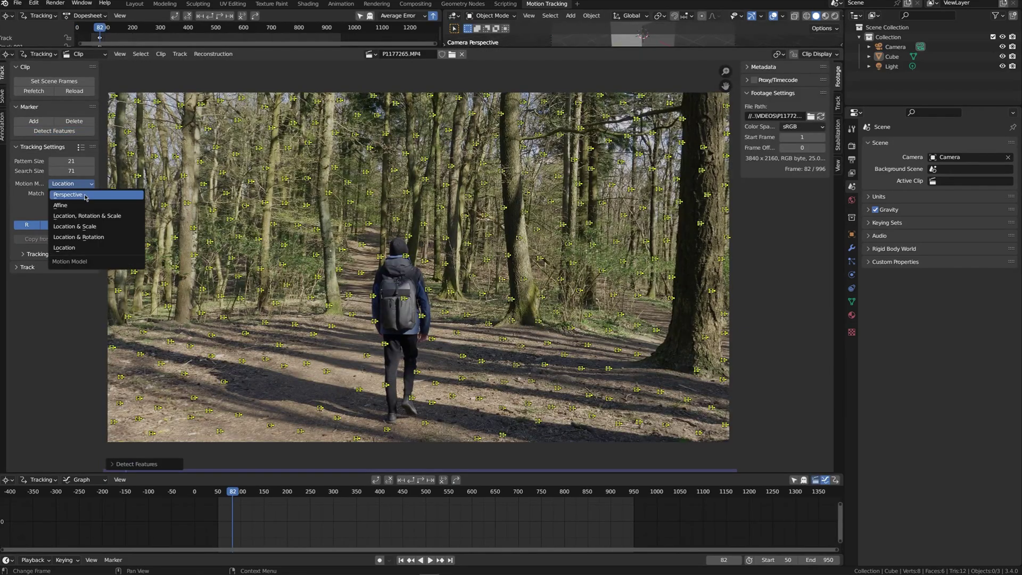
click(68, 195)
click(838, 102)
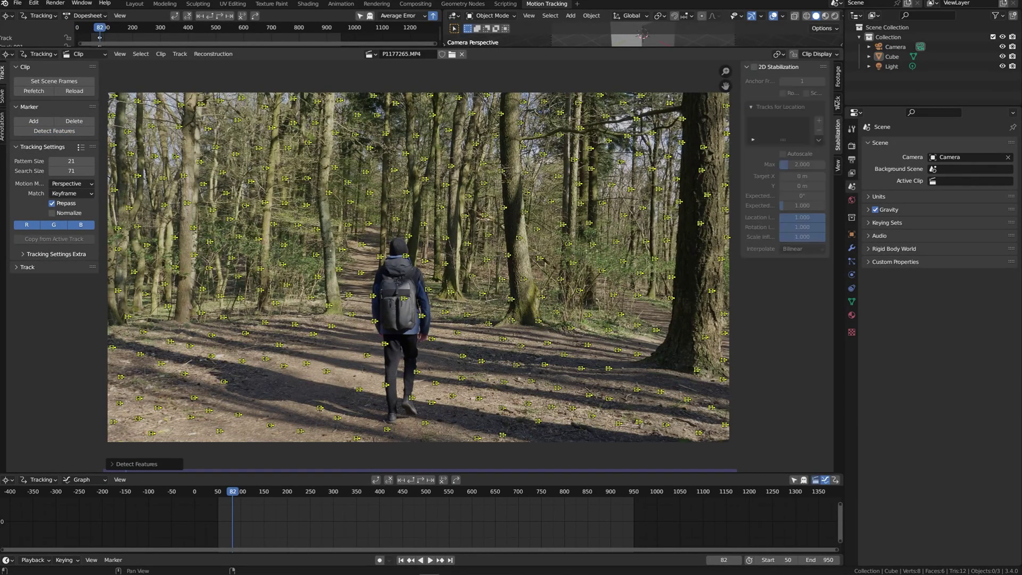
click(837, 77)
click(137, 464)
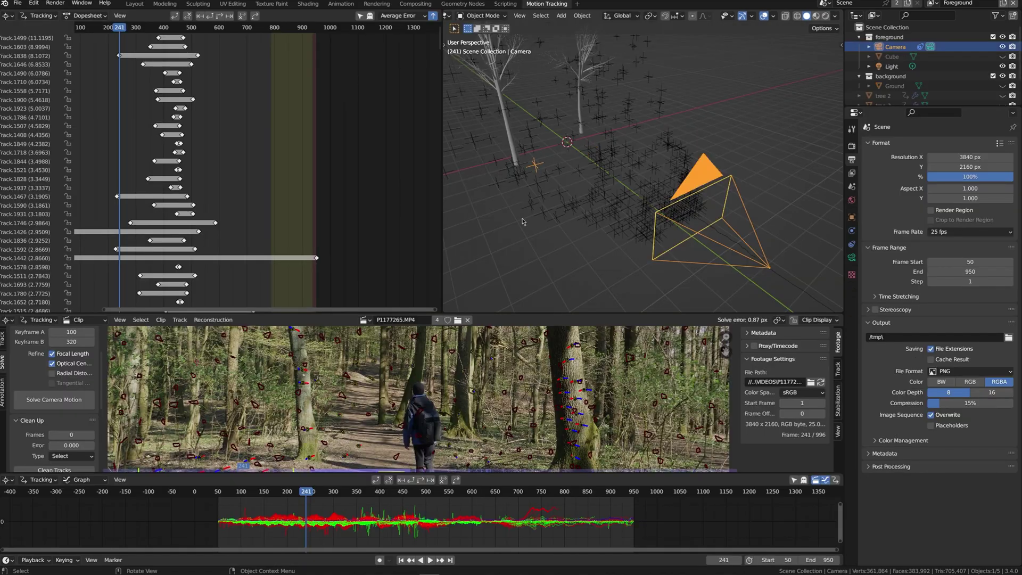
Light the world with the panorama 2.tif environment texture, adding Texture Coordinate and Mapping nodes.
middle_drag(532, 133, 569, 141)
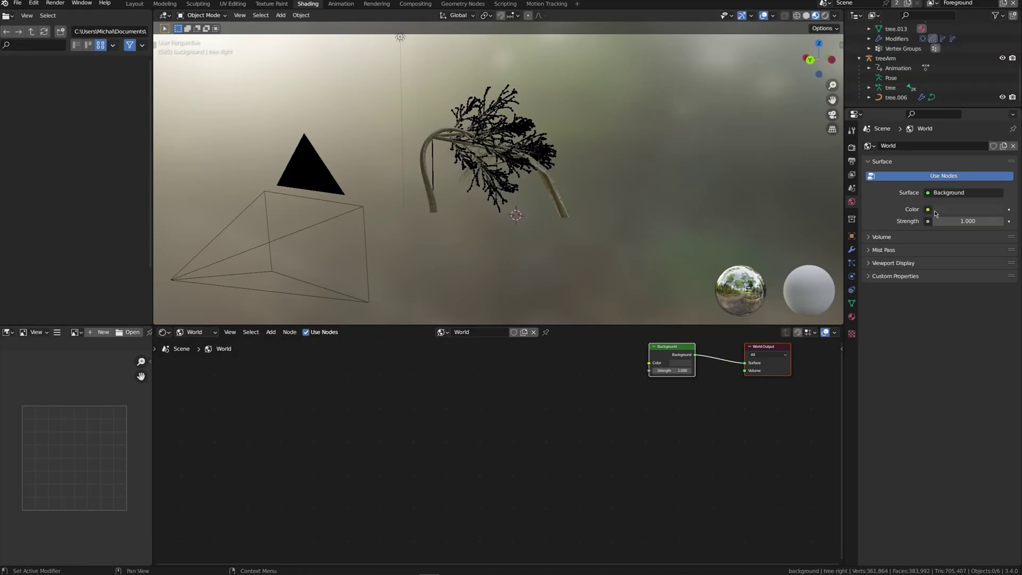
click(928, 209)
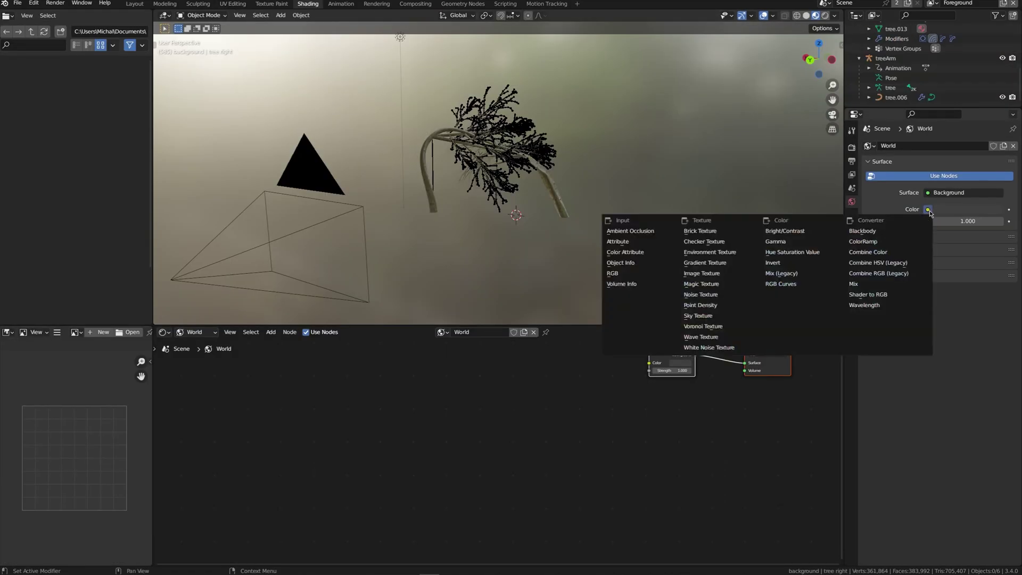
click(717, 254)
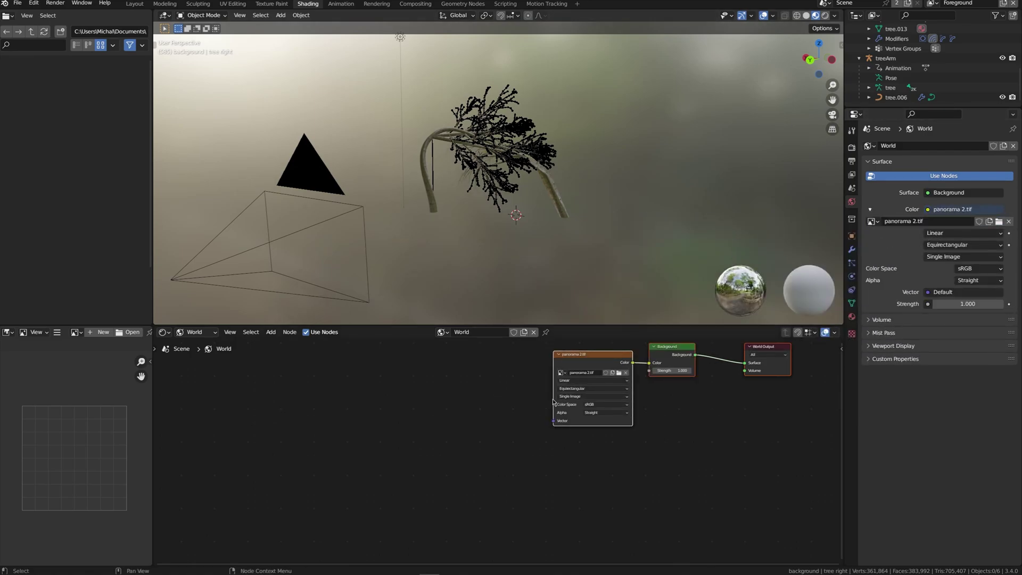
key(ctrl+t)
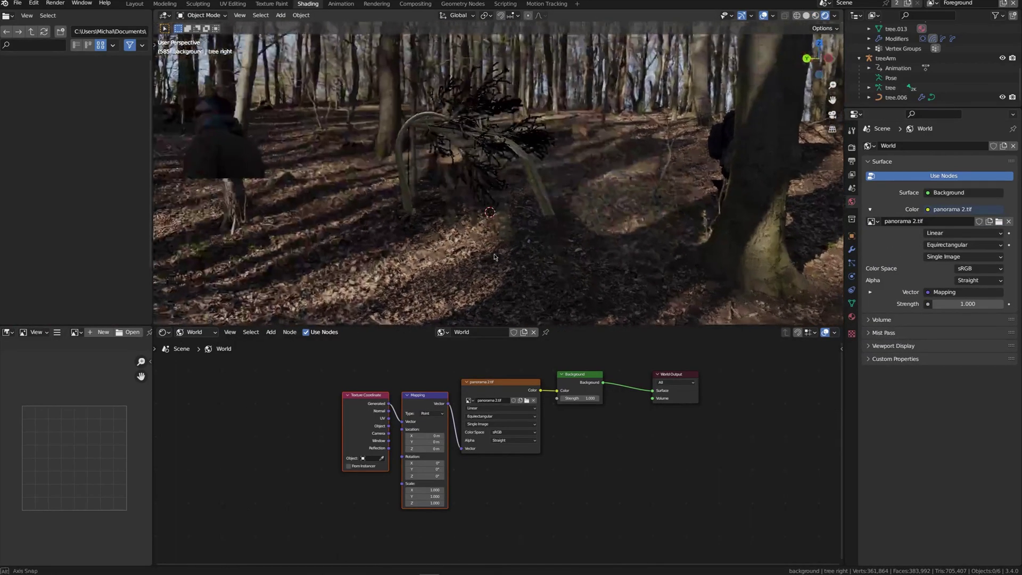
middle_drag(495, 257, 539, 266)
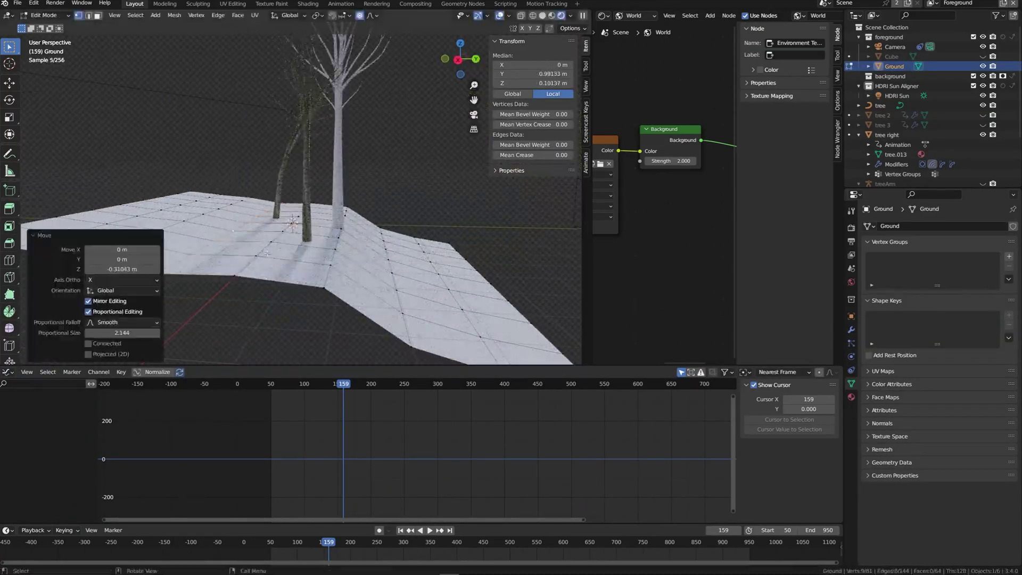
Lift ground vertices about 0.49 m with smooth falloff and make Ground a Shadow Catcher.
key(g)
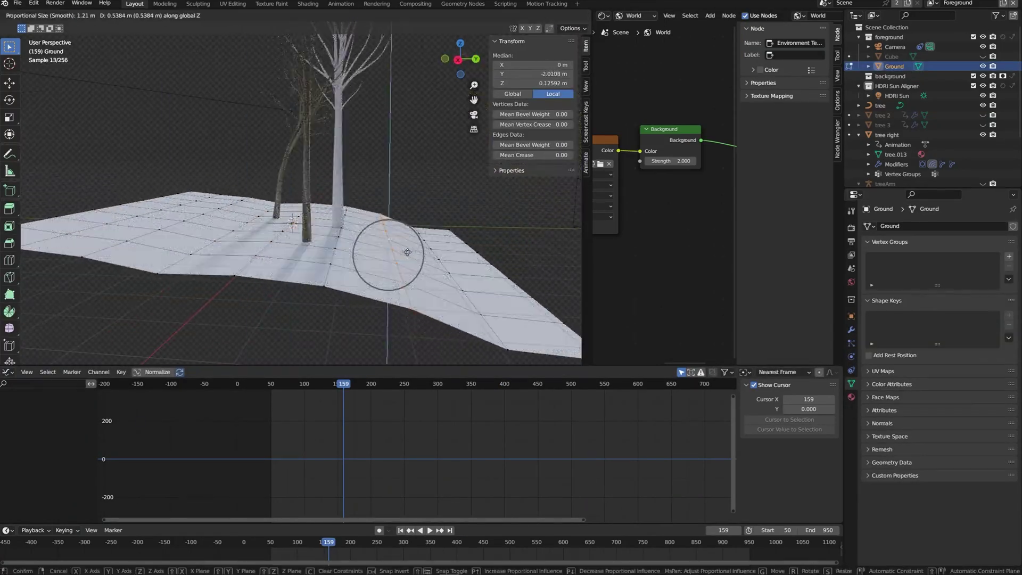
click(520, 287)
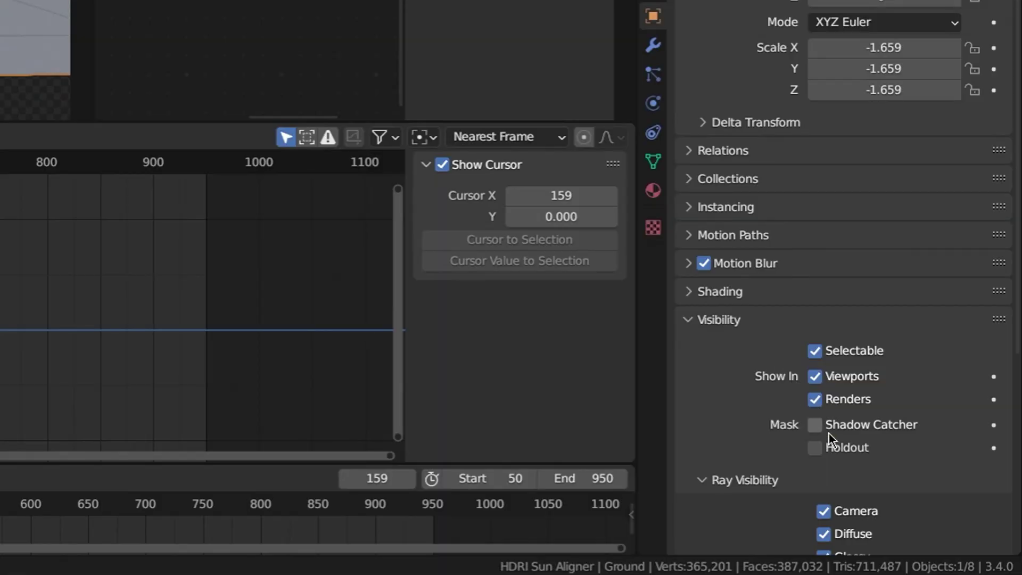
click(816, 426)
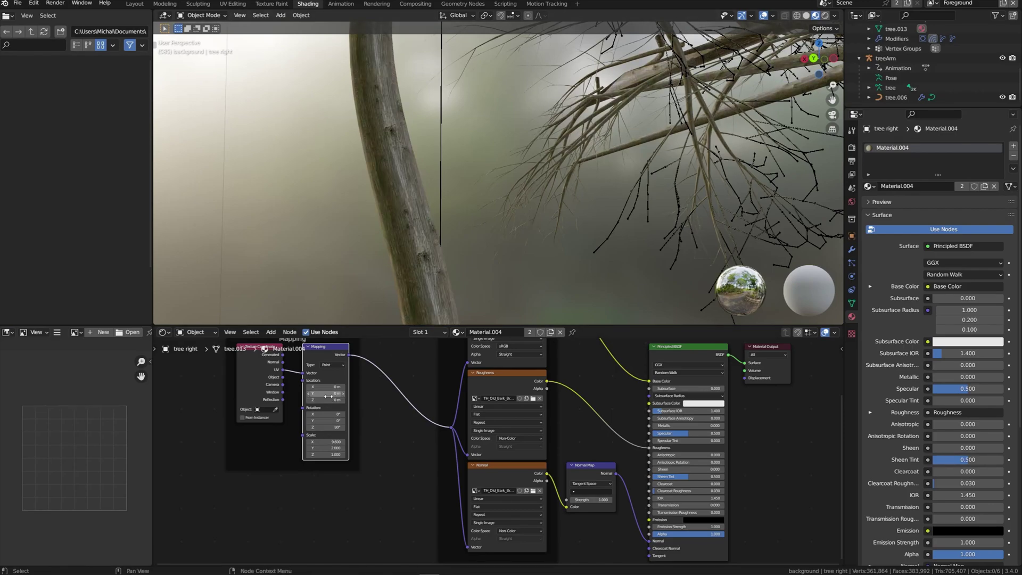
Offset the bark texture Mapping Location X to 0.6 m and begin rotating the traffic light.
drag(325, 386, 352, 387)
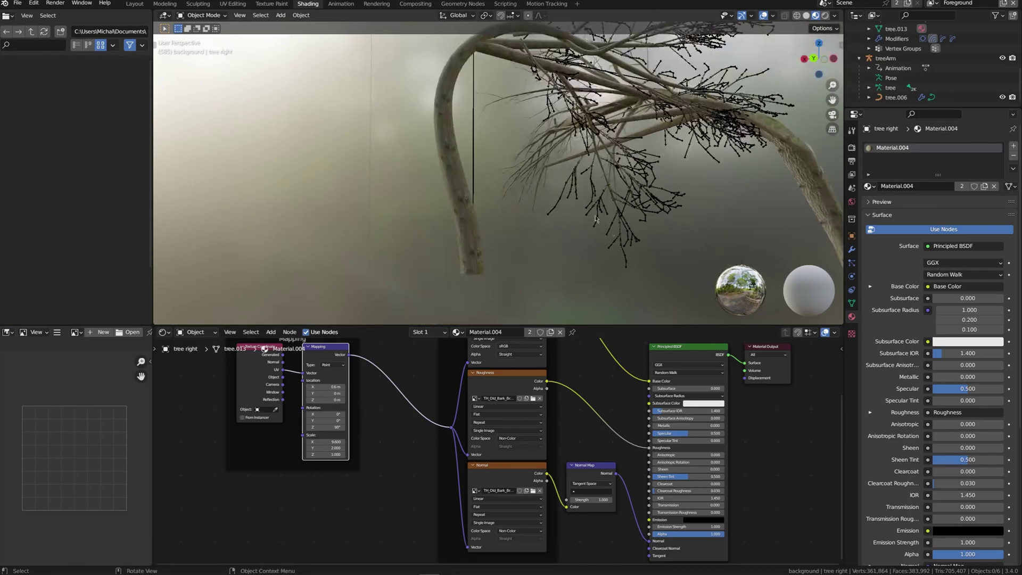
key(r)
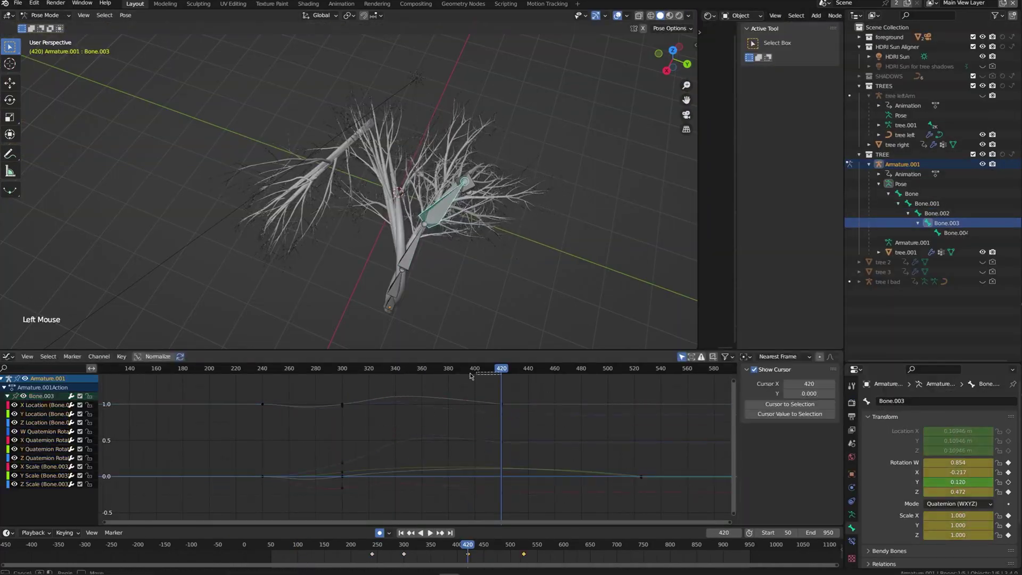
Reshape Bone.001's bending F-curves in the Graph Editor by dragging keyframe handles.
ctrl+middle_drag(426, 458, 442, 447)
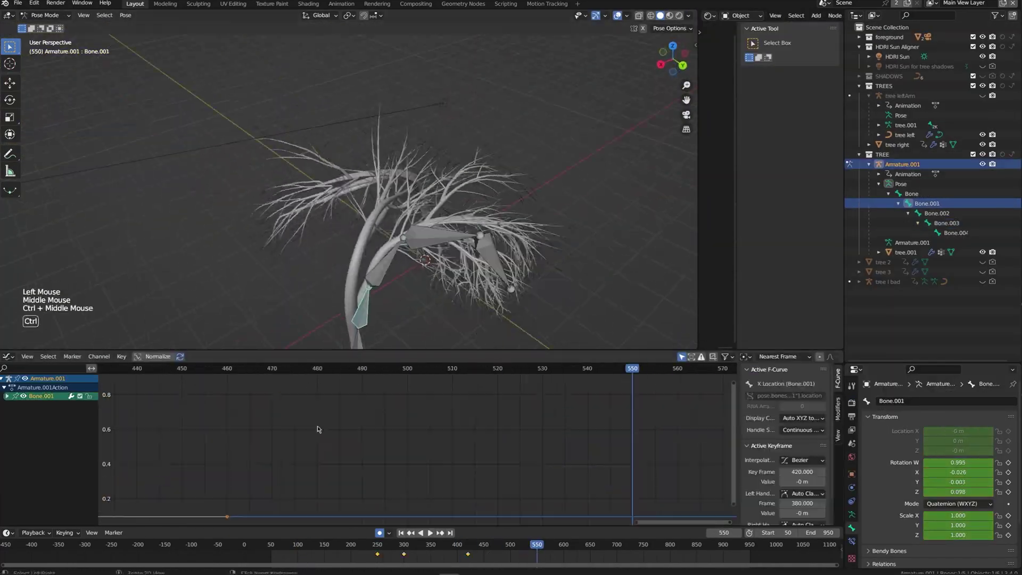
drag(516, 395, 486, 376)
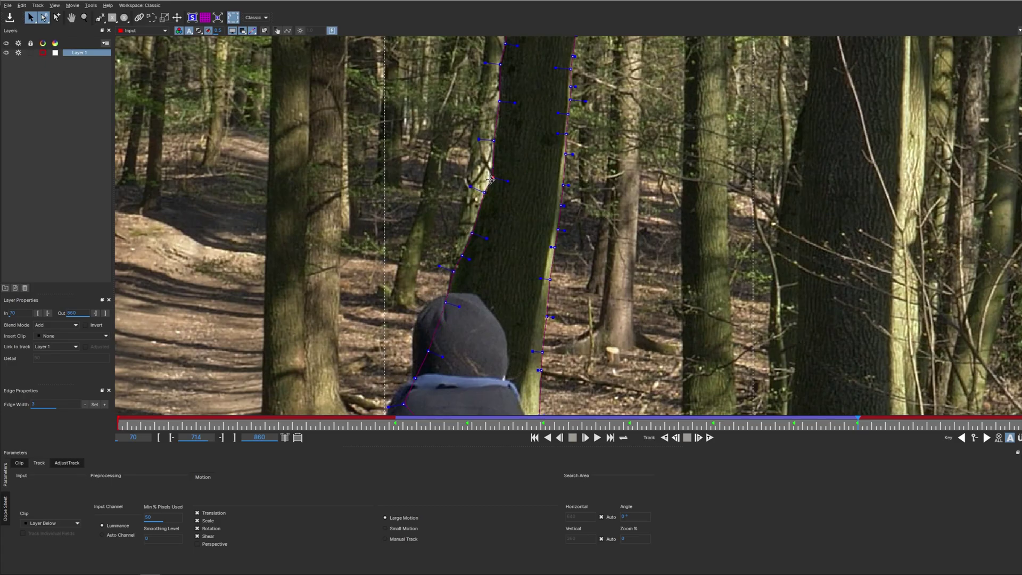
Draw an X-spline around the foreground trunk, track it forward, then show the Mocha matte options.
key(x)
drag(483, 327, 470, 345)
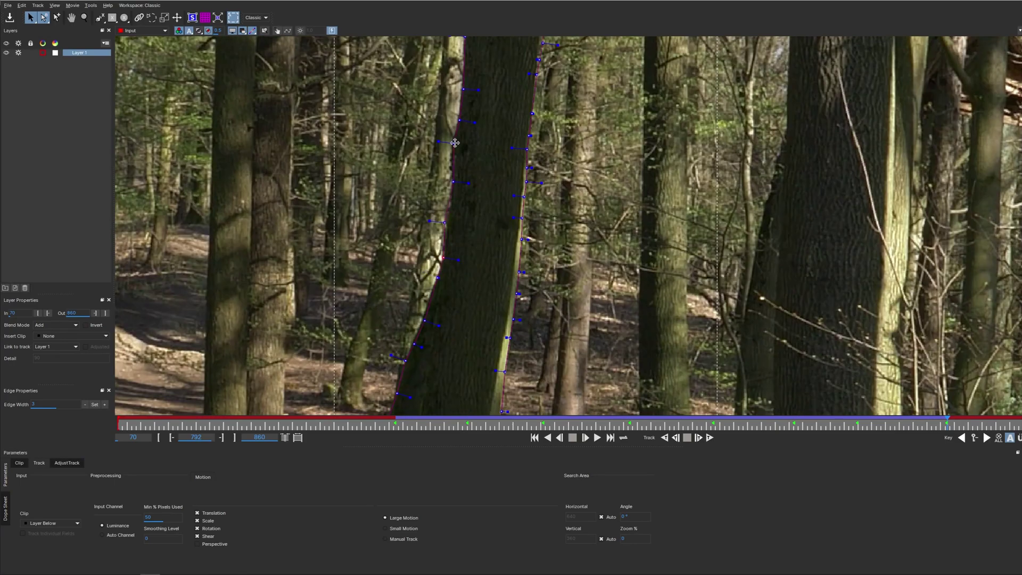
drag(432, 194, 498, 277)
key(t)
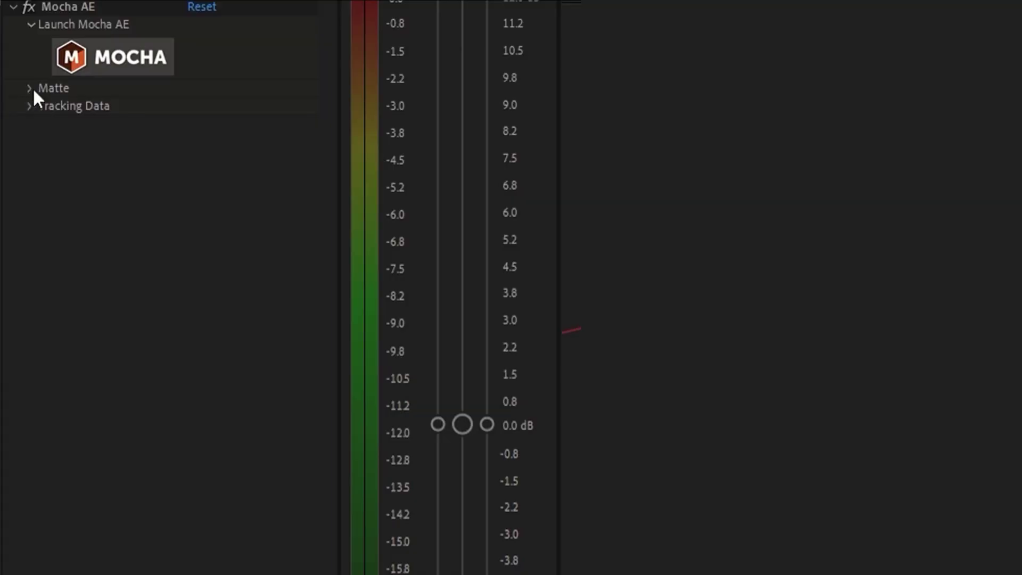
click(32, 88)
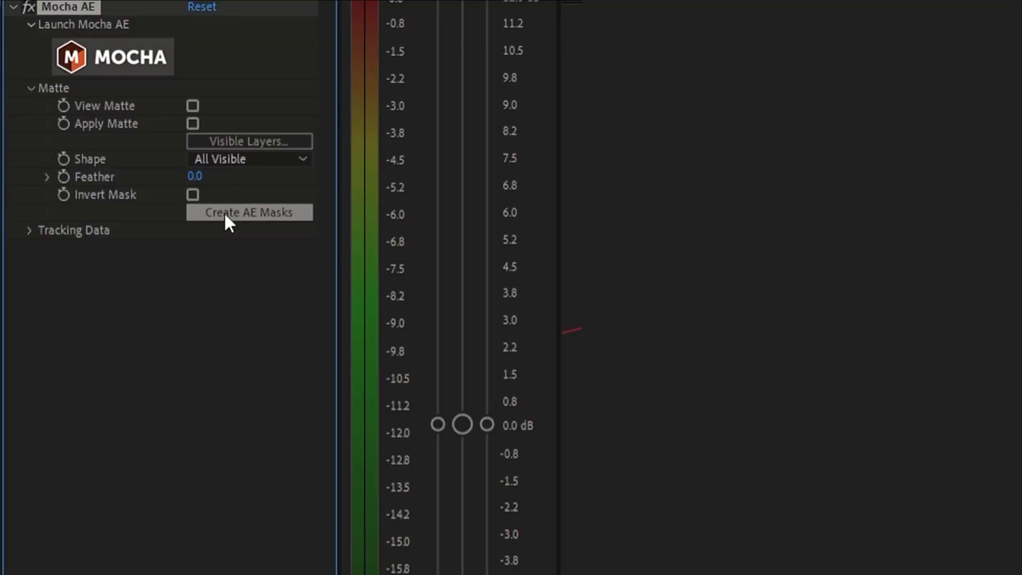